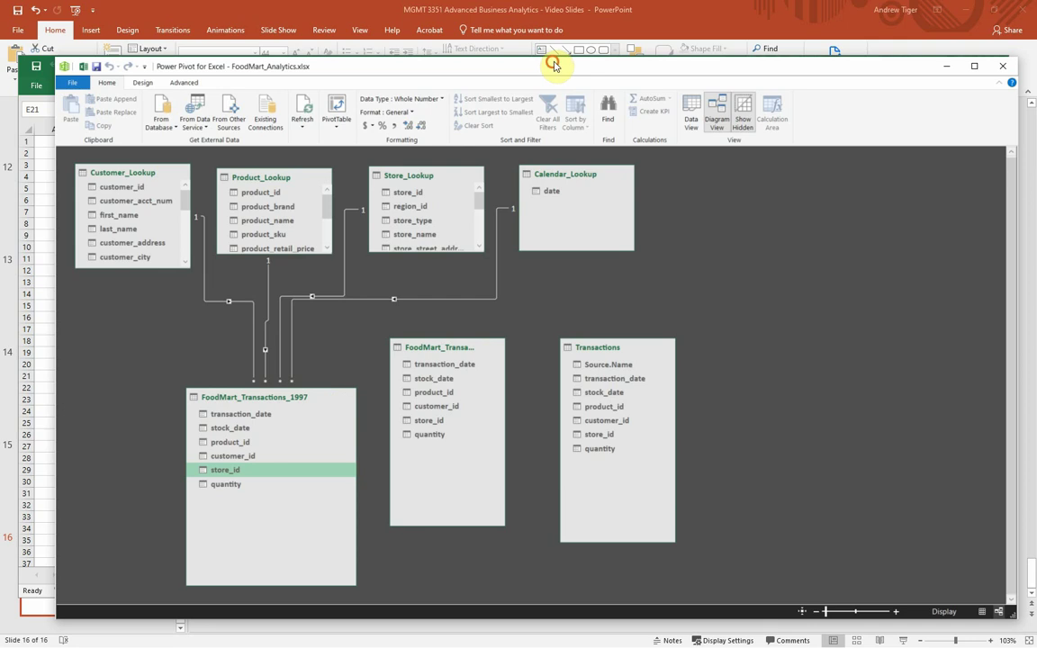
drag(555, 62, 560, 36)
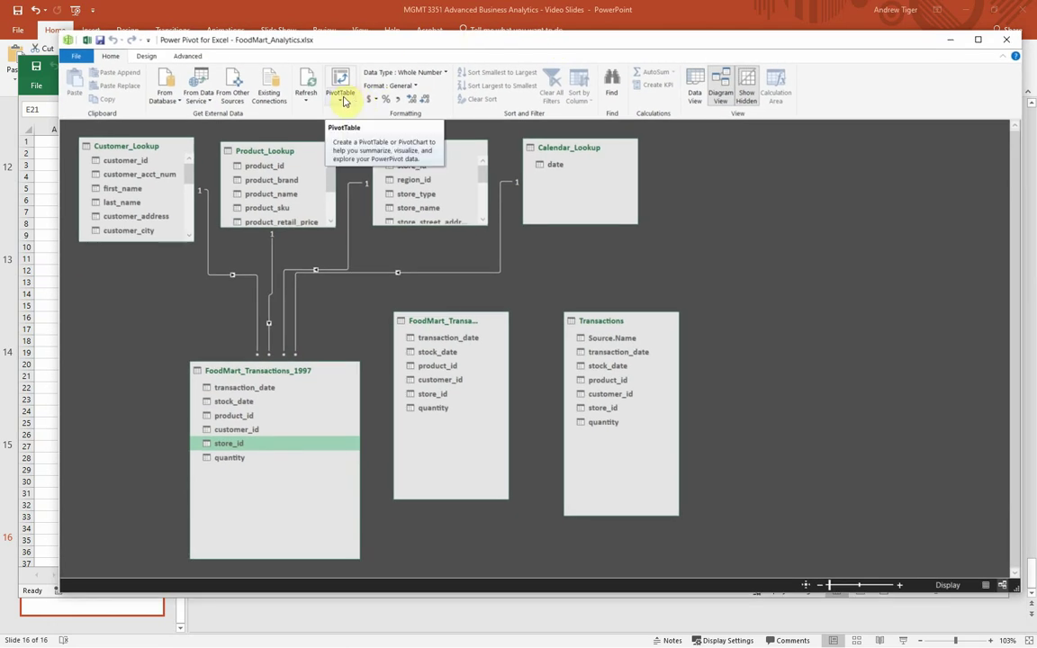
click(344, 99)
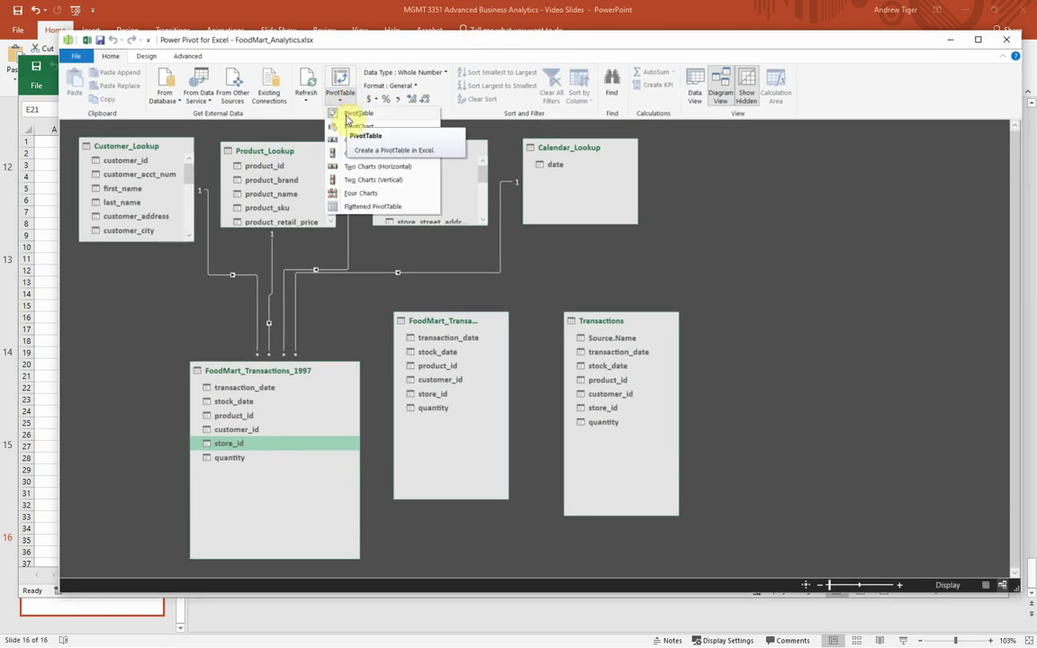
click(347, 116)
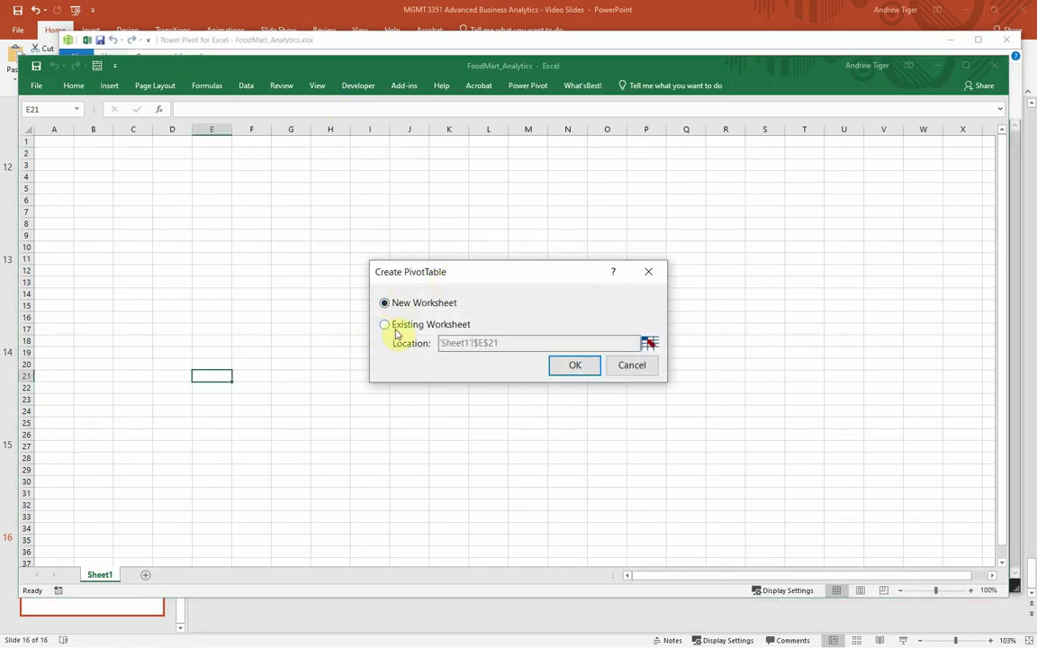
click(623, 363)
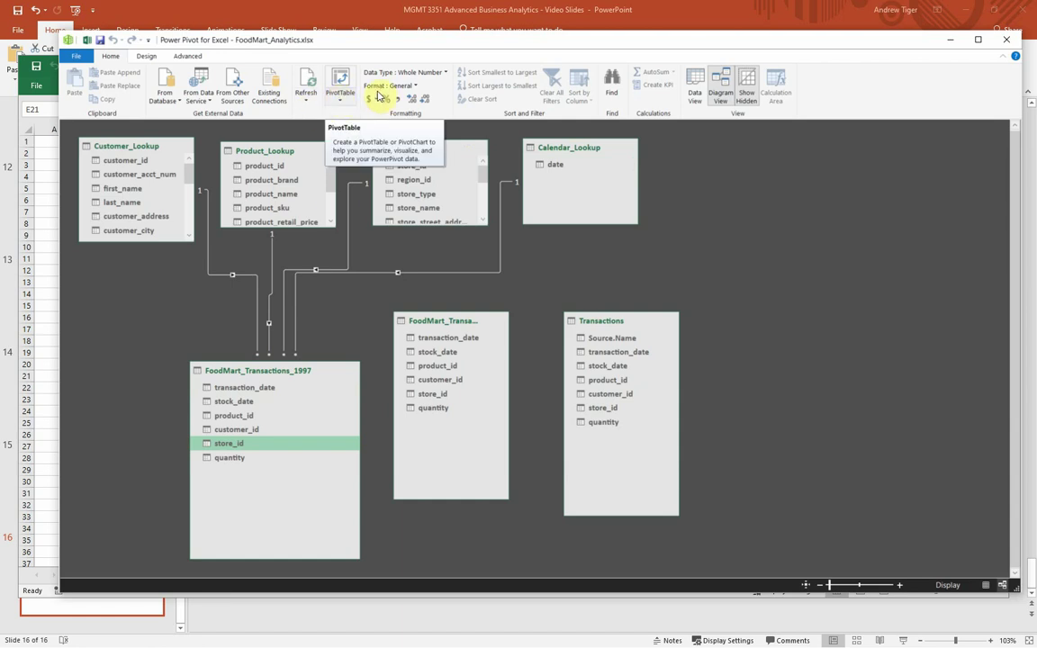
- Close the Power Pivot data model window and return to the empty Sheet1 of the FoodMart_Analytics workbook
click(1010, 42)
mouse_move(682, 85)
mouse_down()
mouse_move(683, 73)
mouse_move(680, 126)
mouse_move(690, 69)
mouse_up()
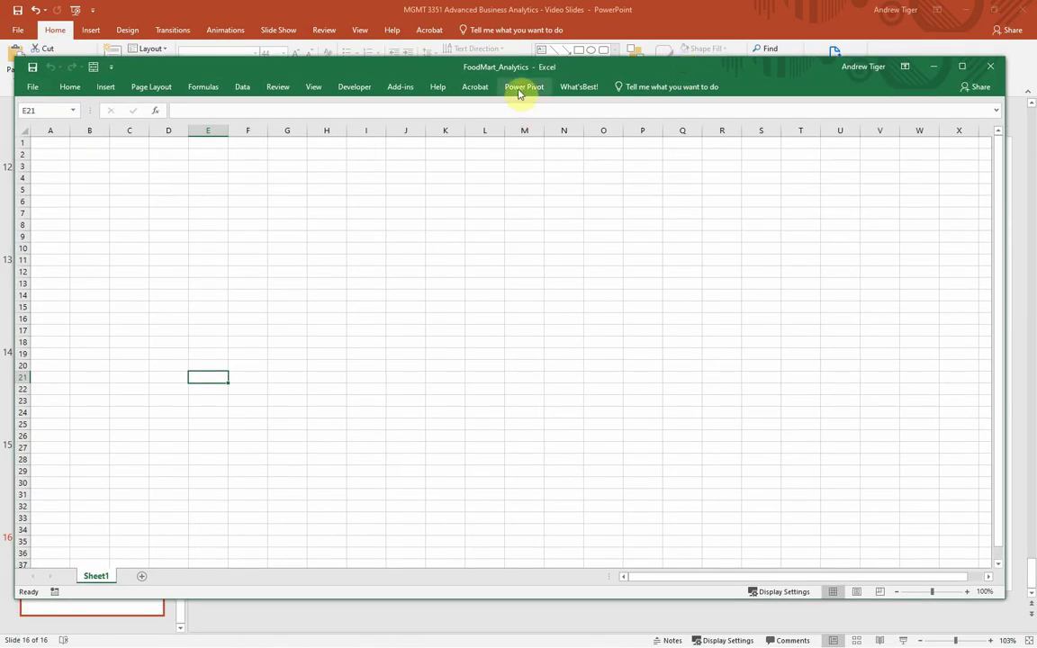
click(520, 92)
click(601, 197)
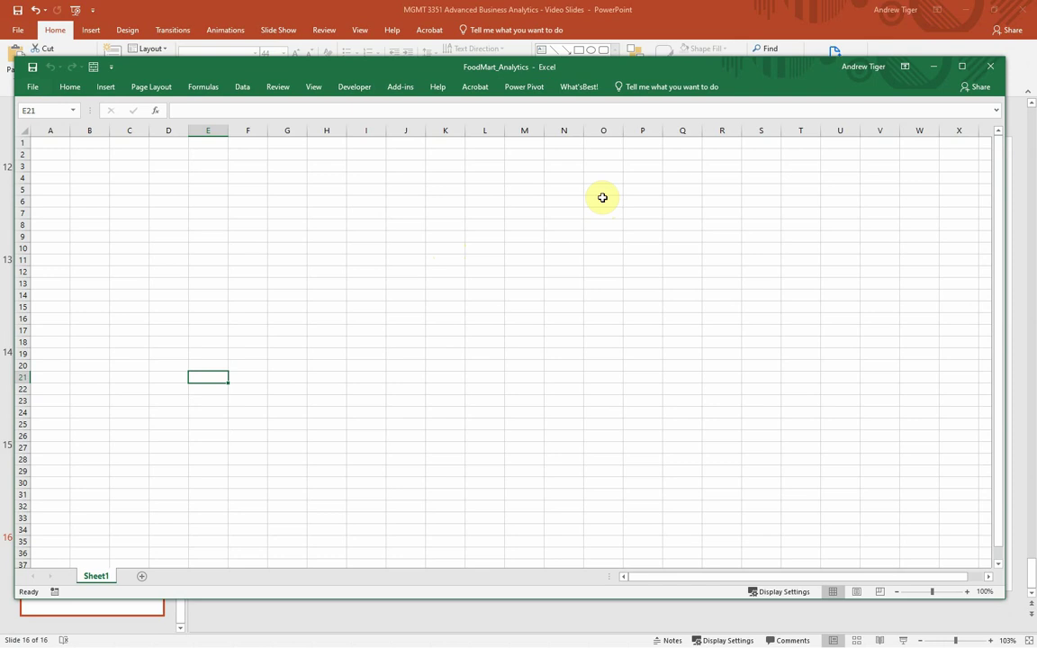
drag(358, 71, 380, 51)
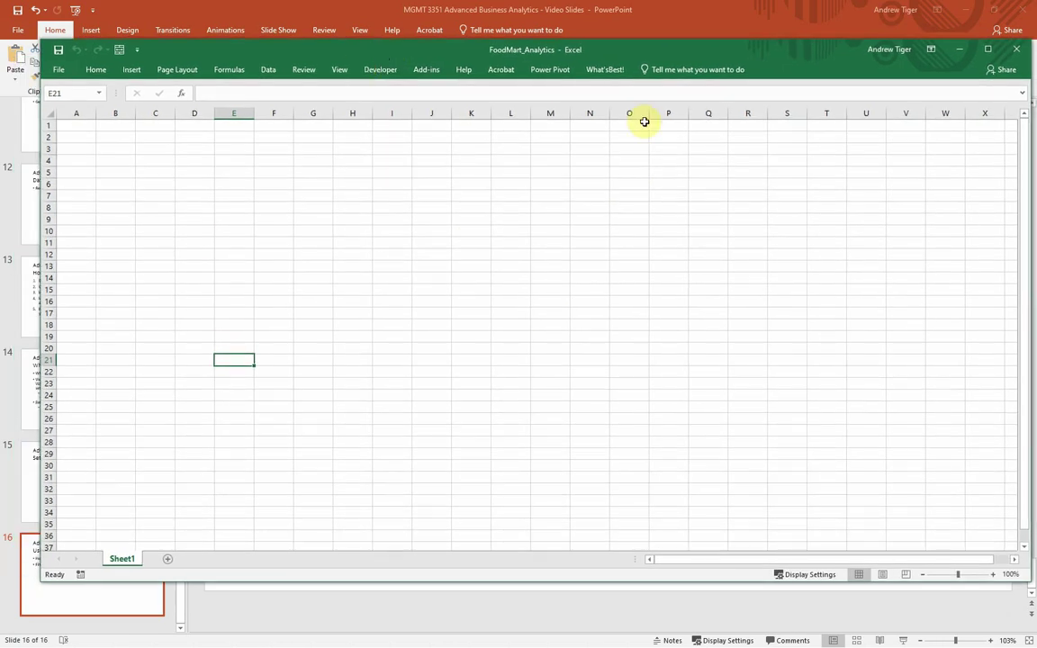
mouse_move(776, 52)
mouse_down()
mouse_move(757, 61)
mouse_move(764, 57)
mouse_up()
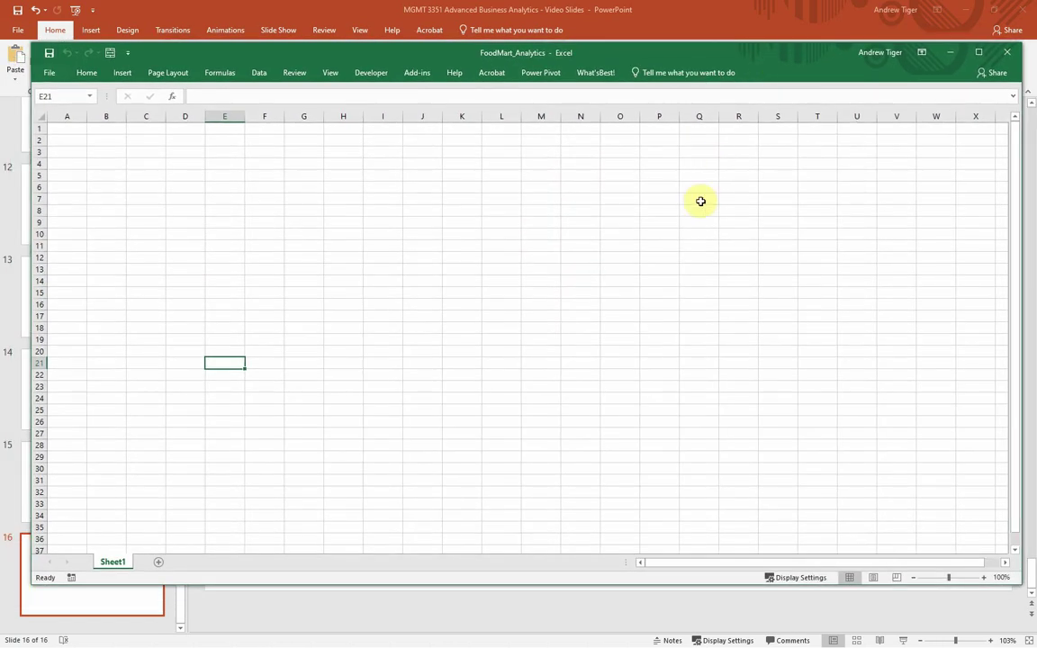
- Insert a PivotTable based on this workbook's Data Model, placed on the existing worksheet at Sheet1 cell B2
click(124, 77)
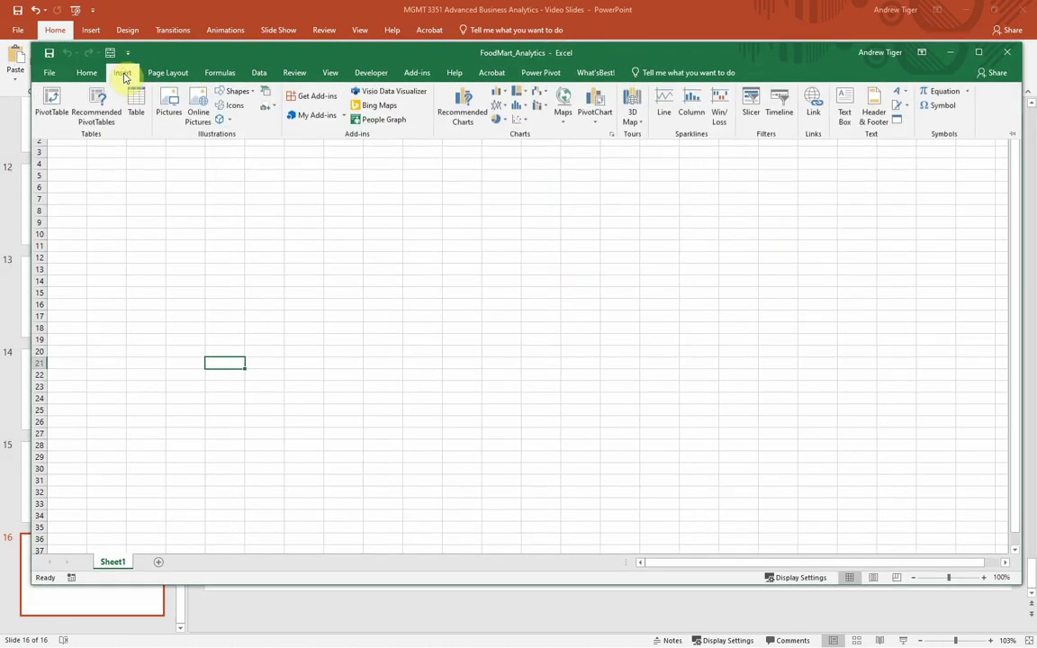
click(52, 104)
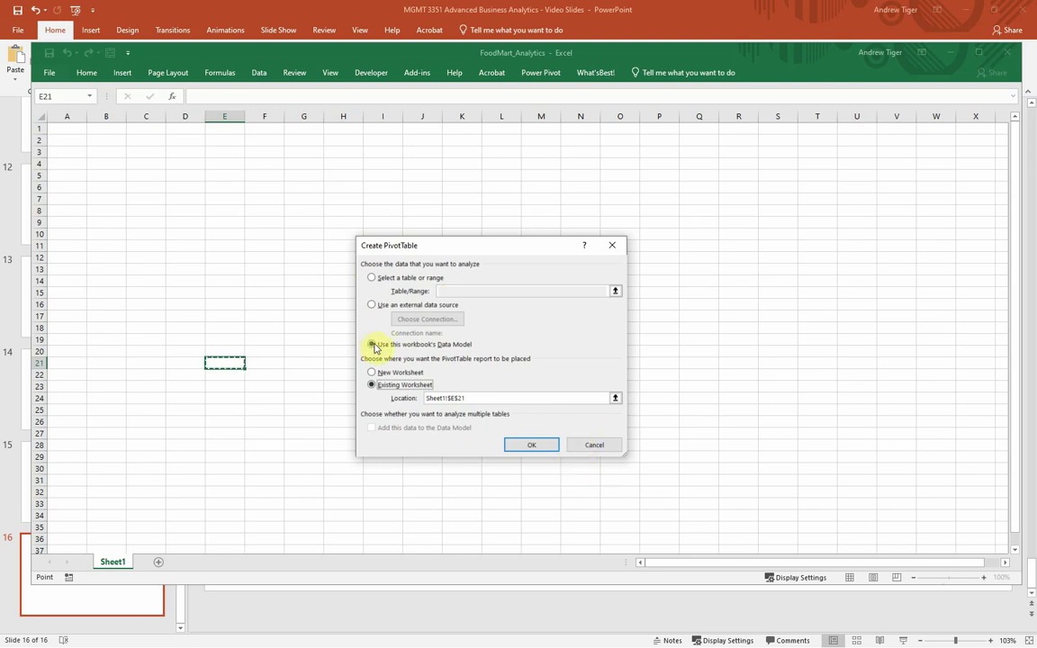
click(375, 348)
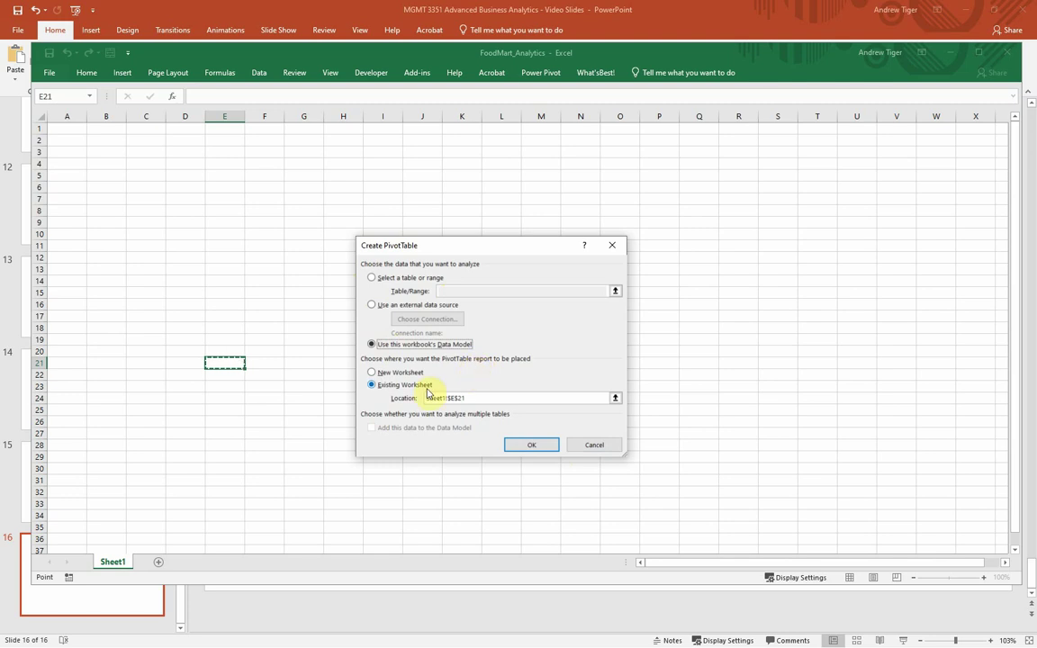
click(99, 139)
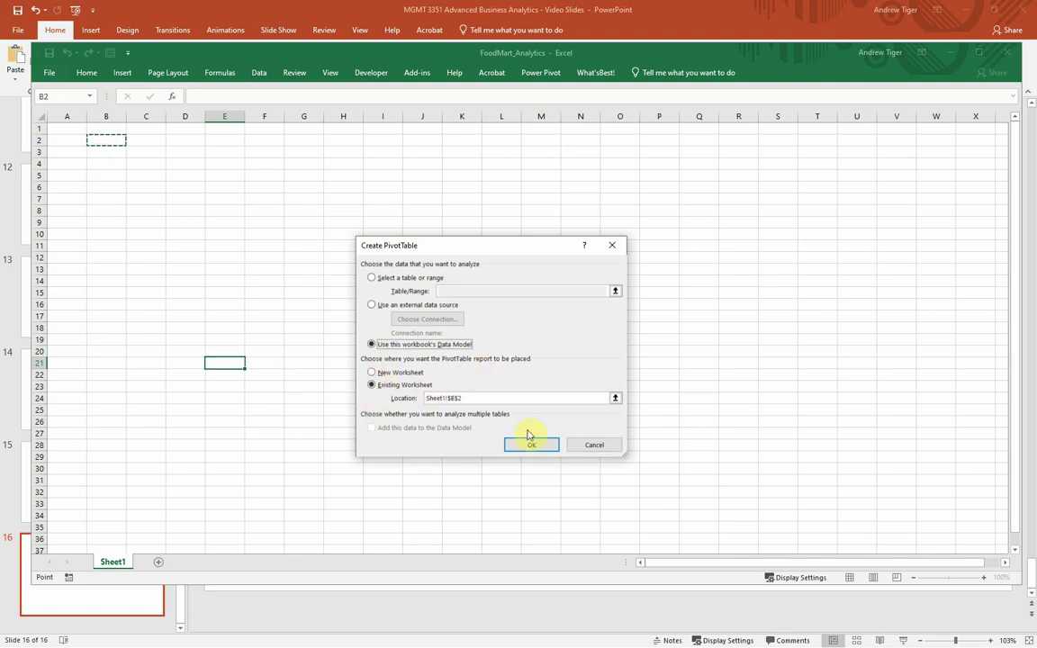
click(529, 448)
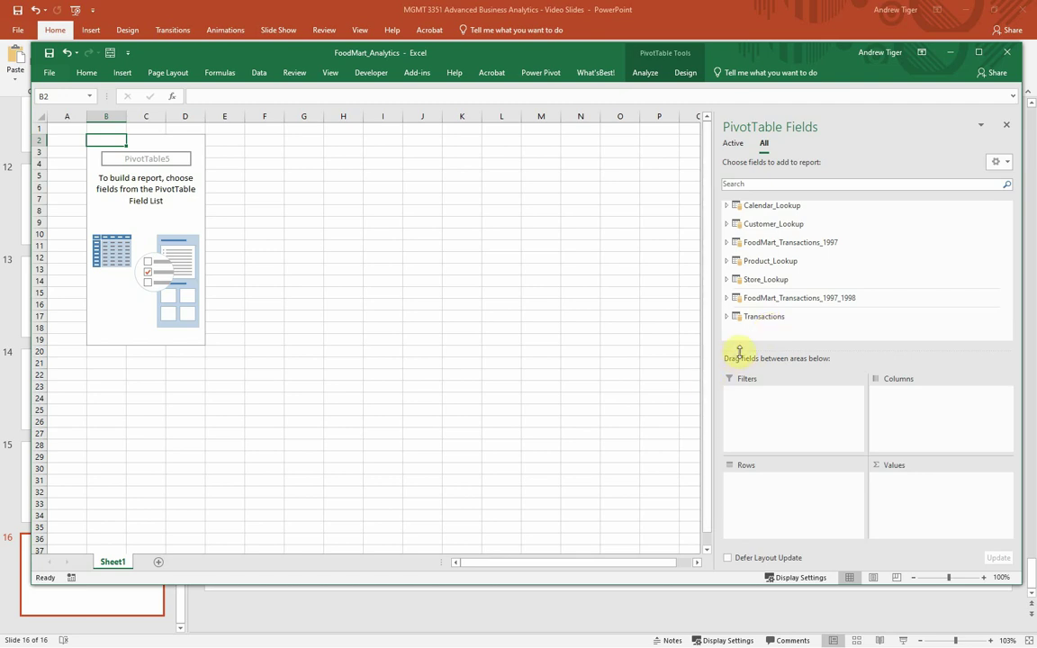
- Switch to PowerPoint to read the "Why use a Data Model?" slide, and return to the Excel workbook
click(589, 12)
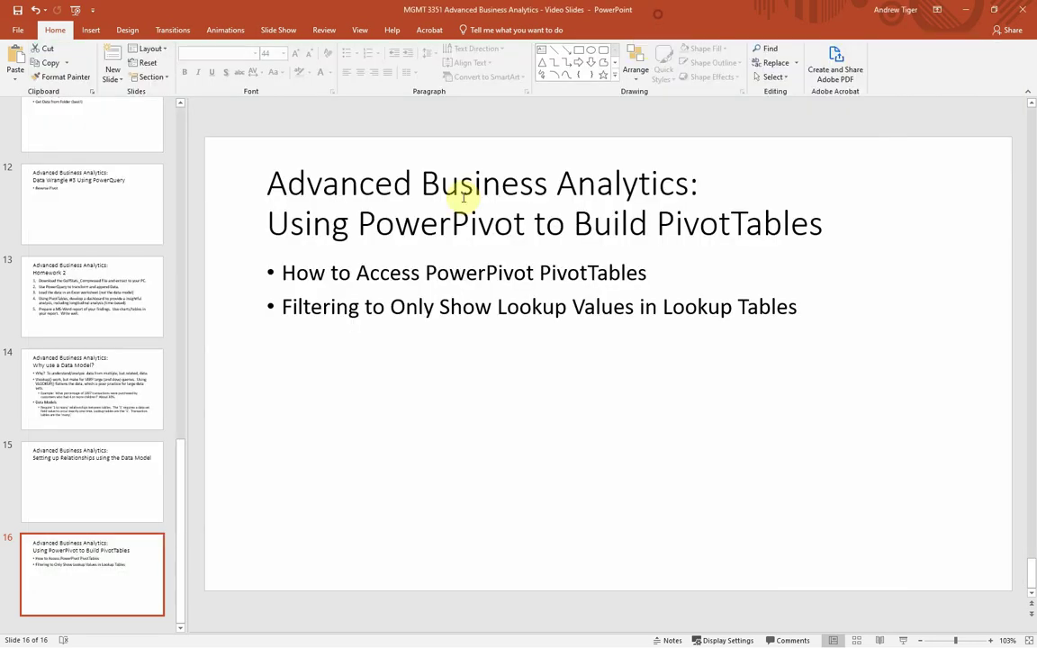
click(63, 407)
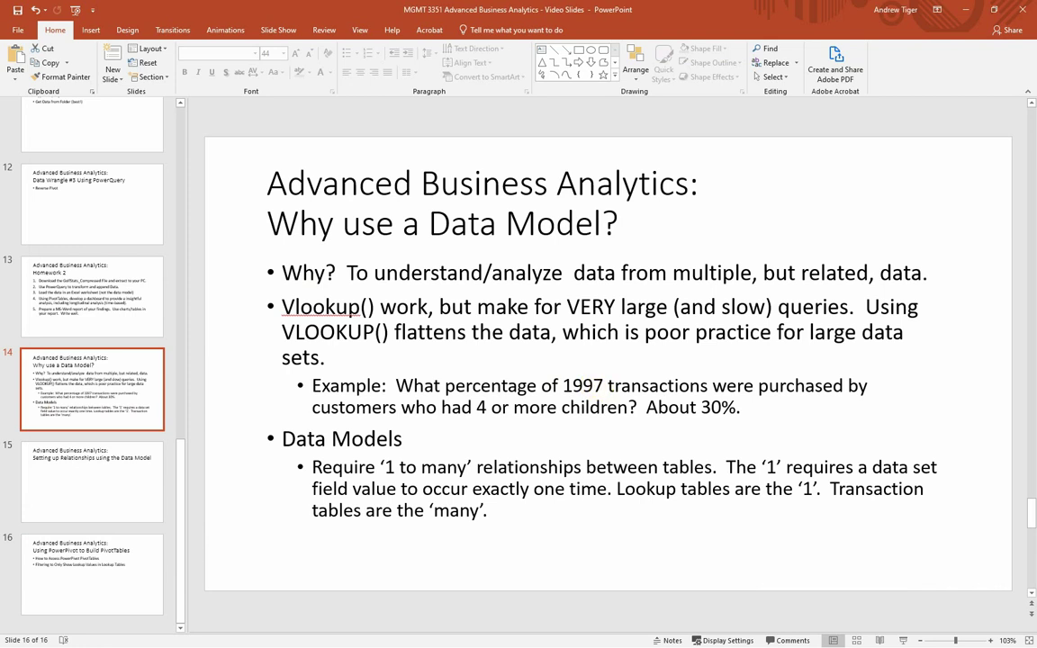
key(alt+Tab)
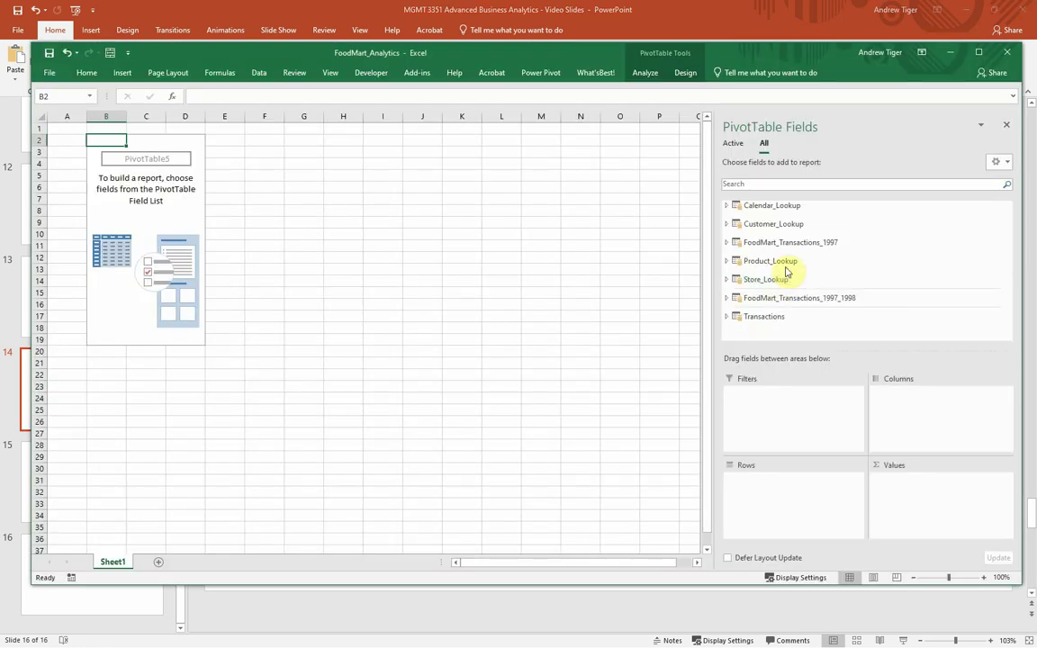
- Add the total_children field from Customer_Lookup to the PivotTable's rows
click(728, 225)
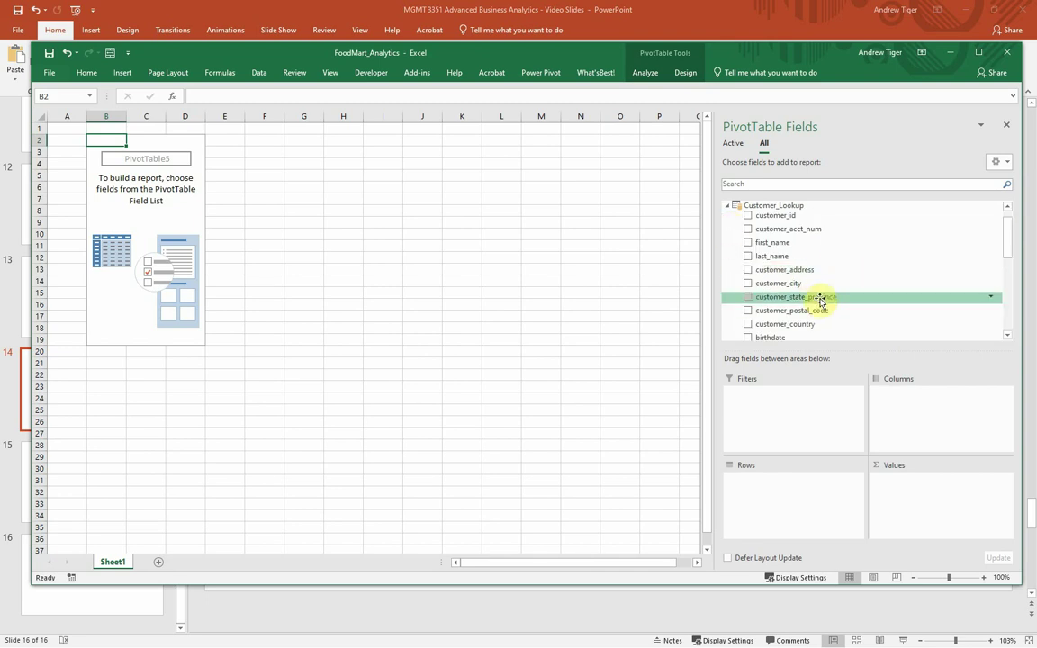
scroll(821, 303, down, 1)
scroll(820, 303, down, 1)
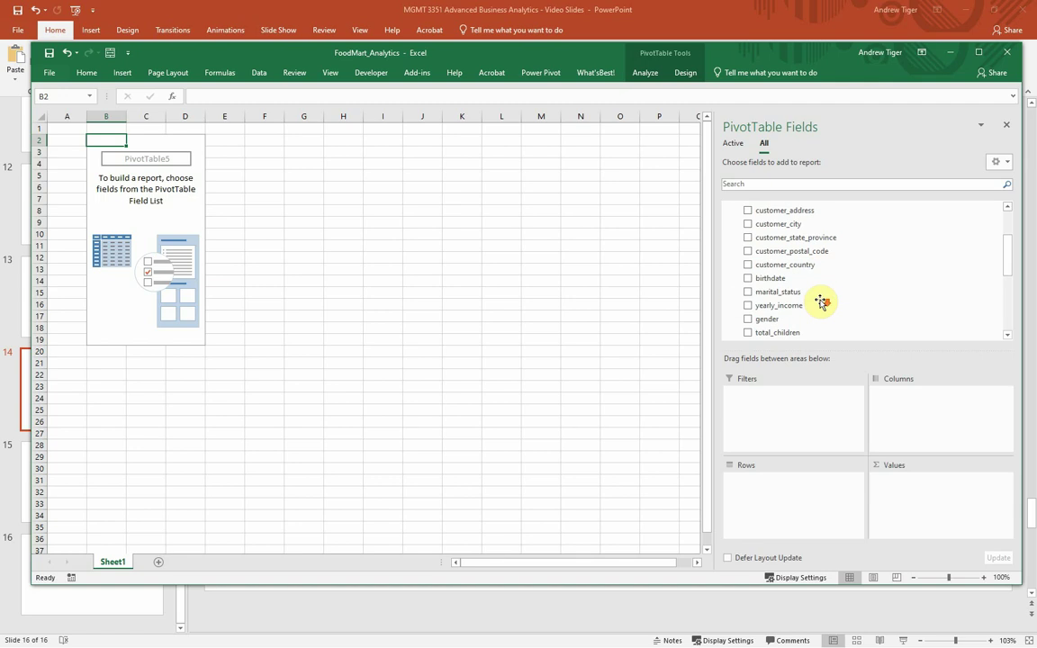
scroll(793, 315, down, 1)
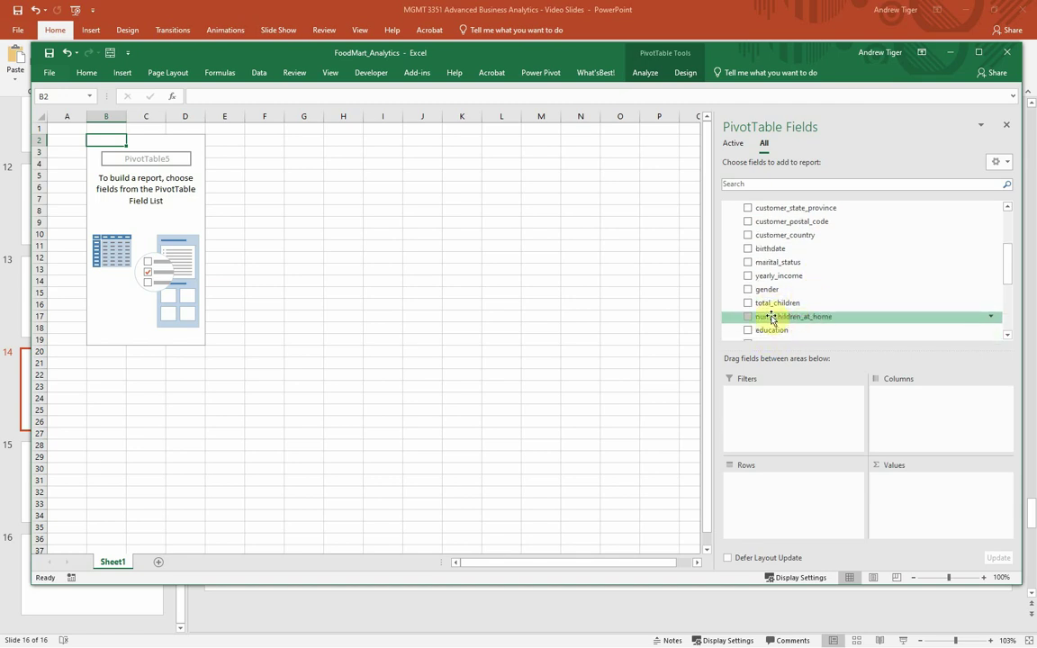
drag(778, 302, 782, 520)
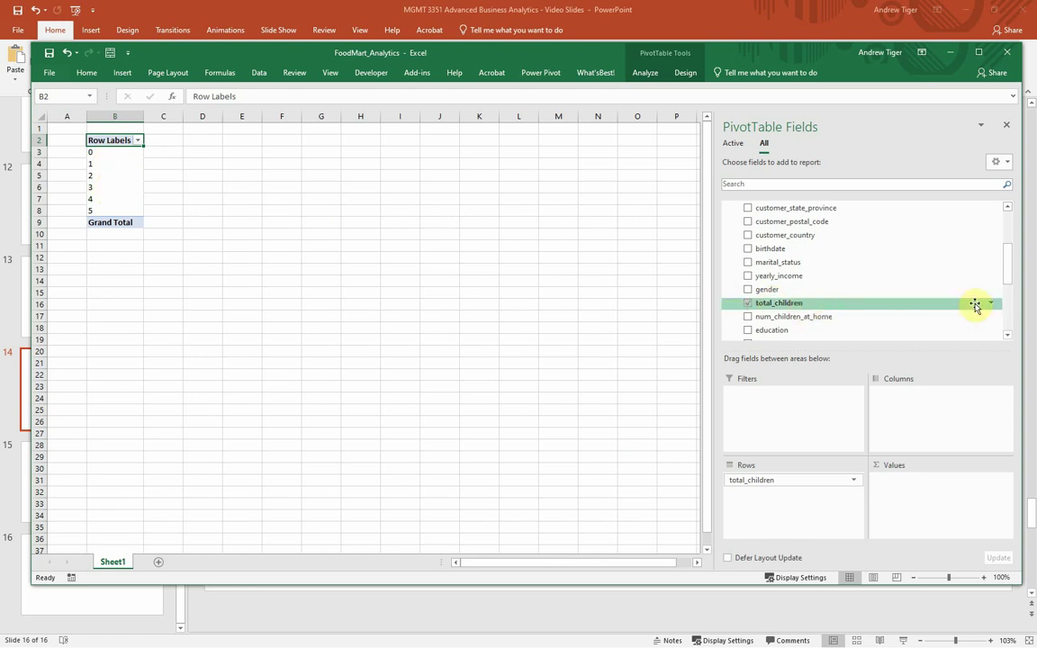
- Add the quantity field from FoodMart_Transactions_1997 to the PivotTable's values
drag(1008, 267, 1010, 315)
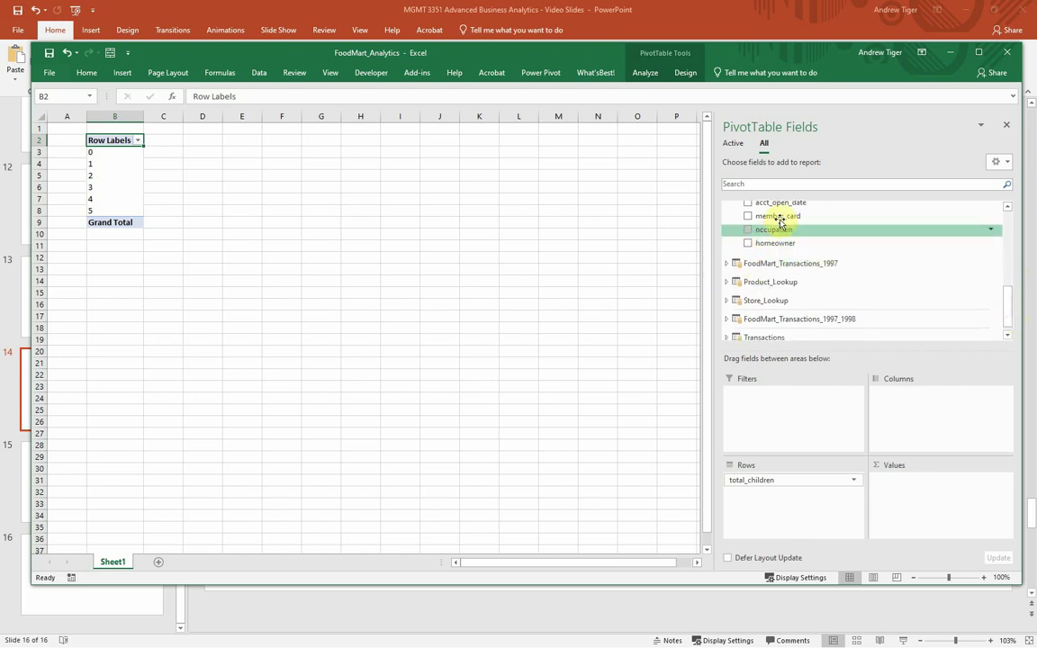
click(724, 264)
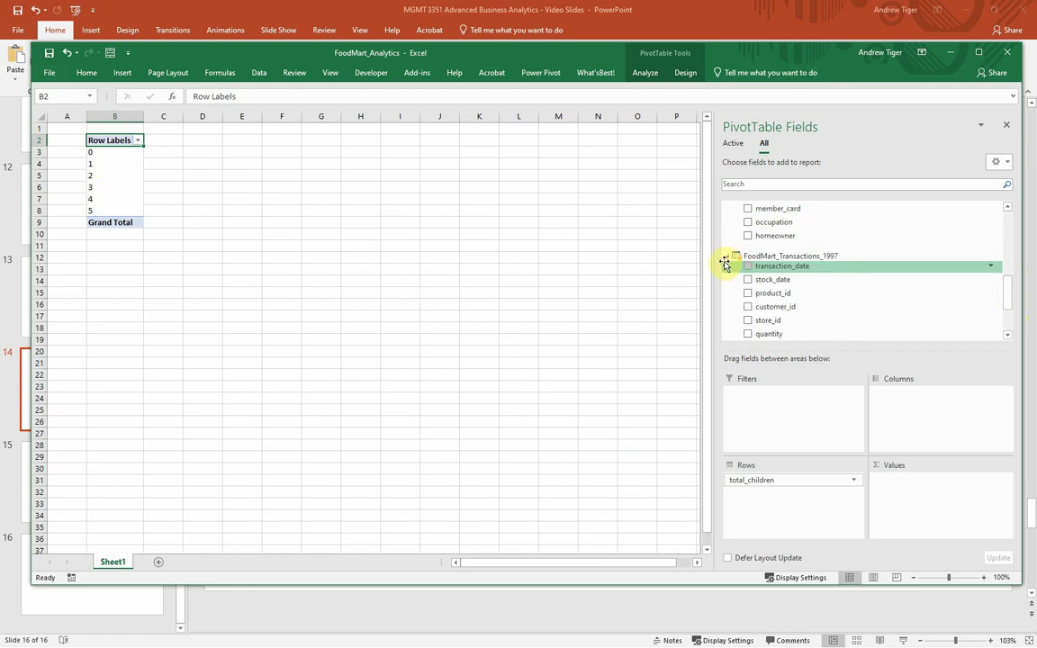
scroll(839, 288, down, 1)
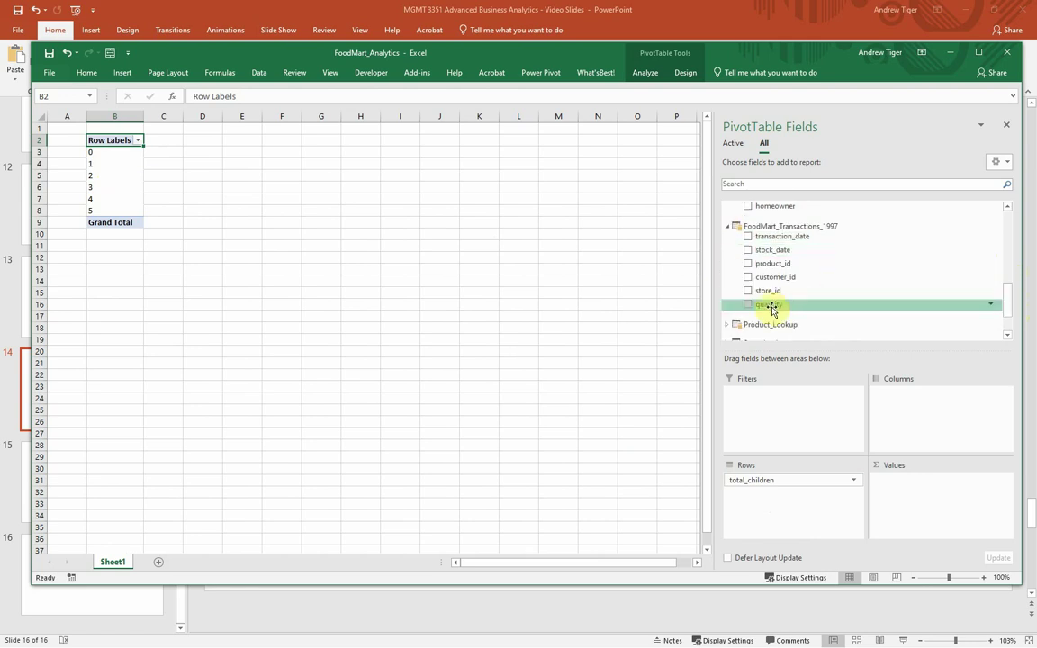
drag(771, 310, 932, 494)
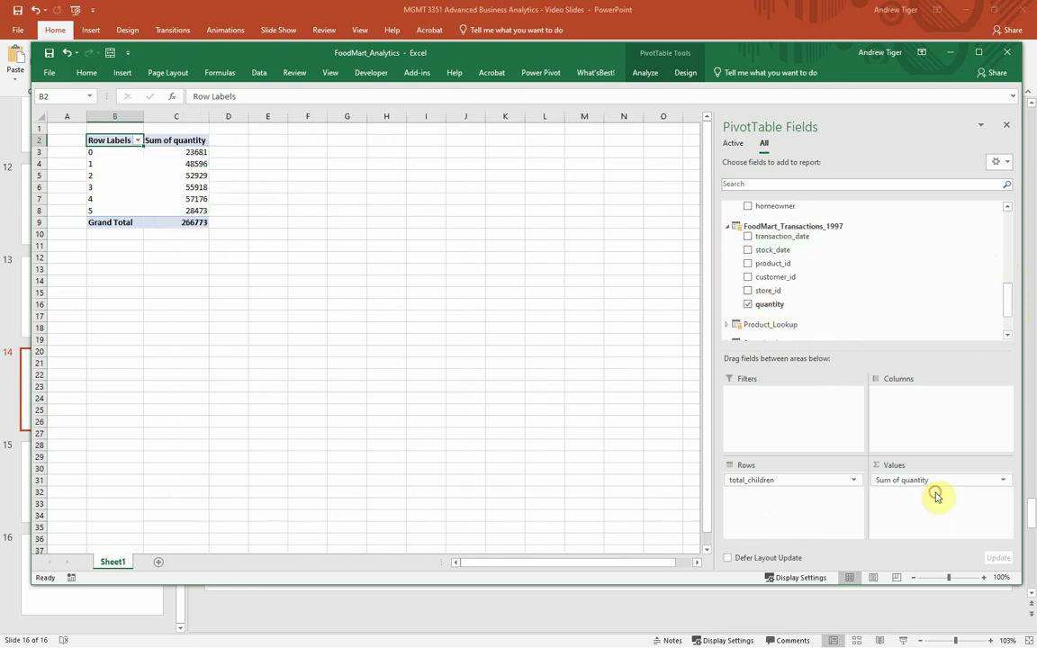
- Change the quantity value field's summary calculation to Count
click(986, 480)
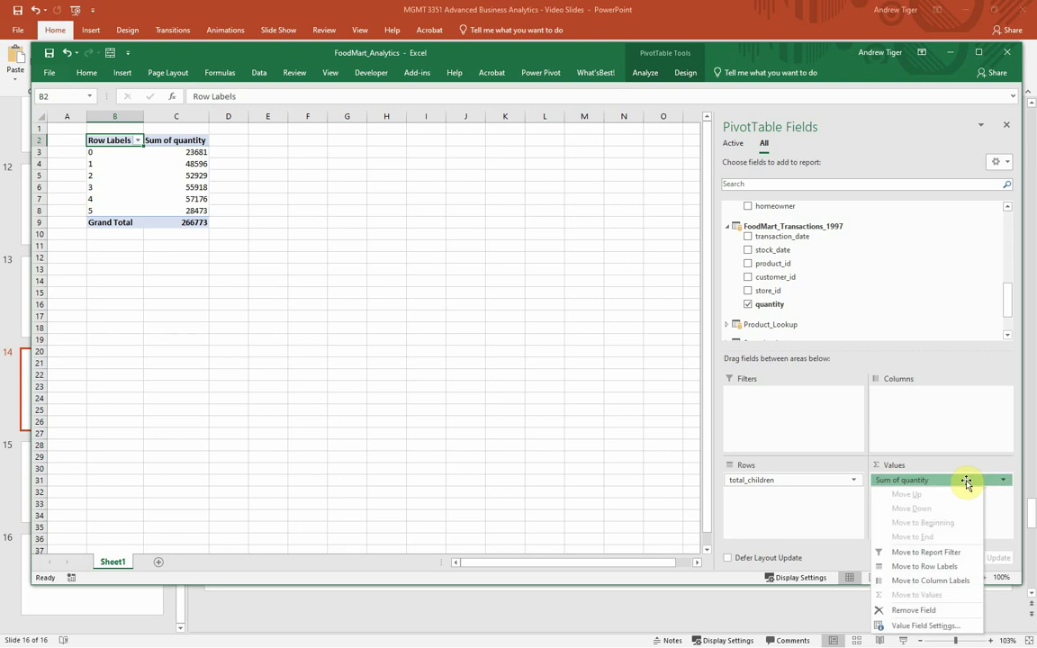
click(920, 625)
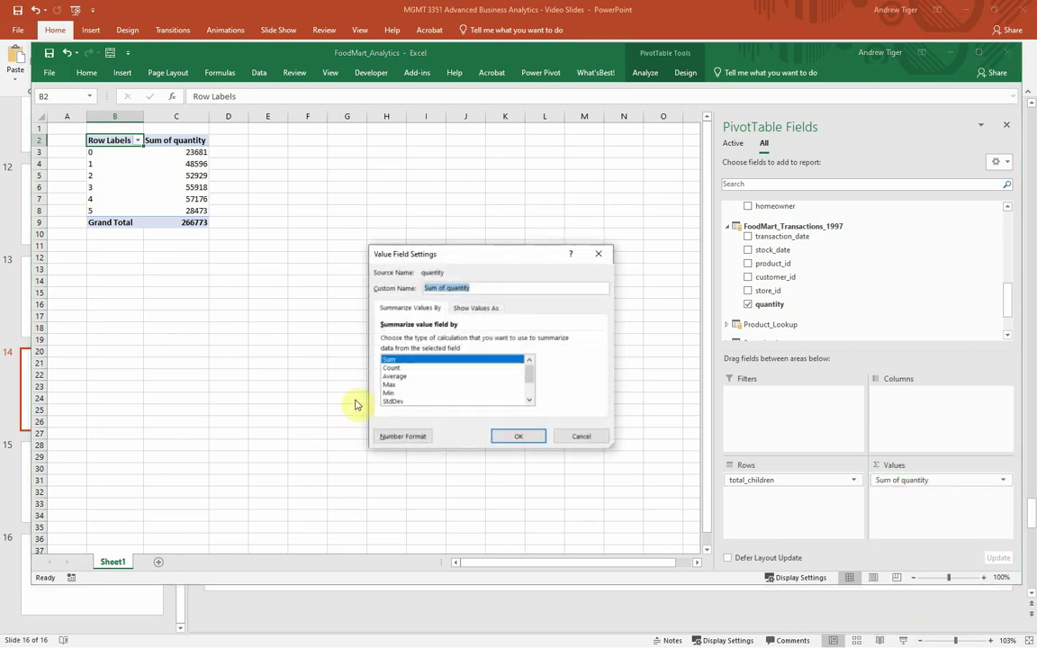
click(393, 367)
click(507, 435)
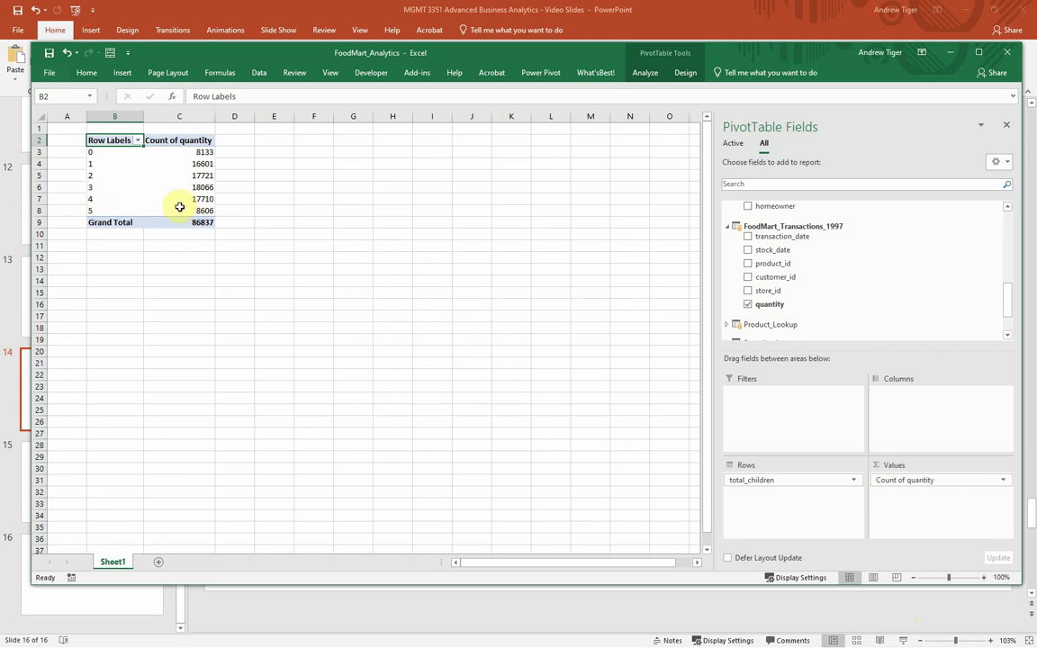
- Show the Count of quantity values as % of Column Total
mouse_move(180, 207)
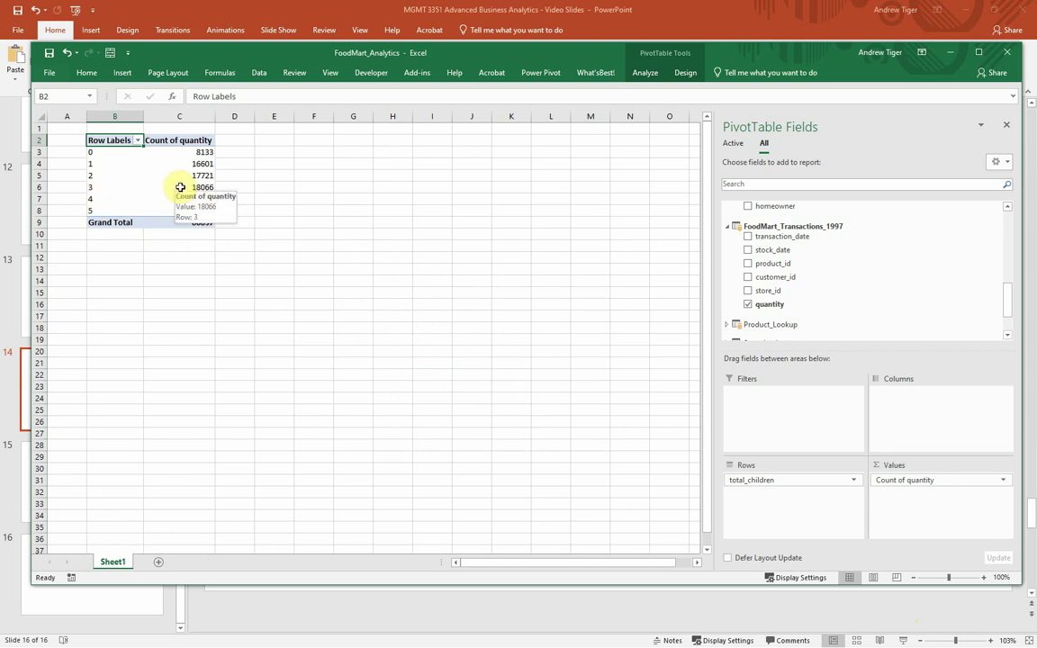
right_click(182, 181)
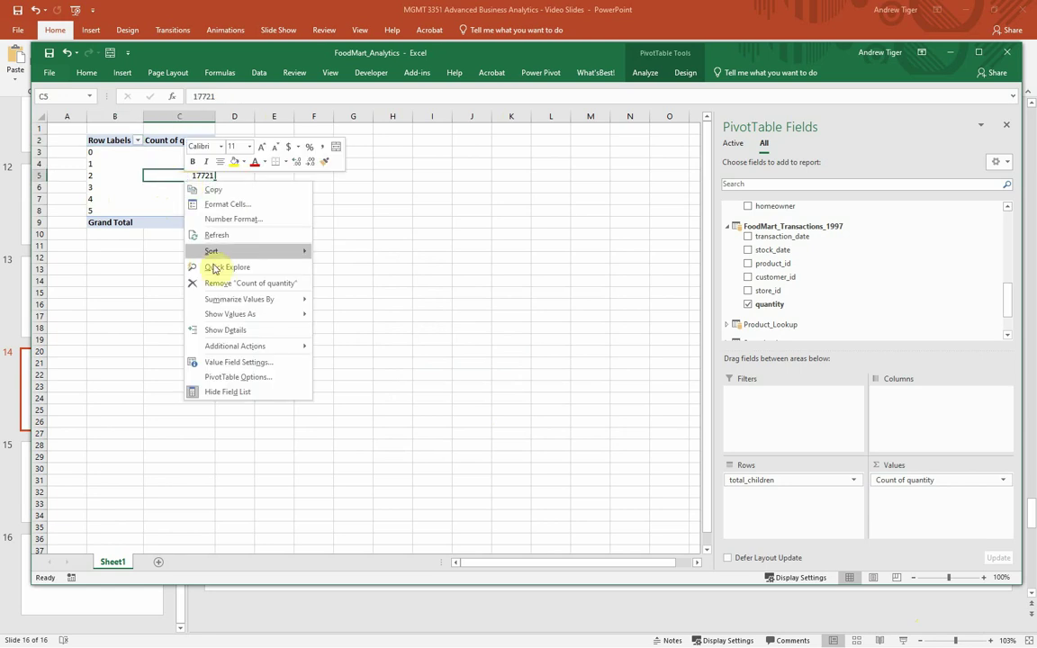
mouse_move(248, 314)
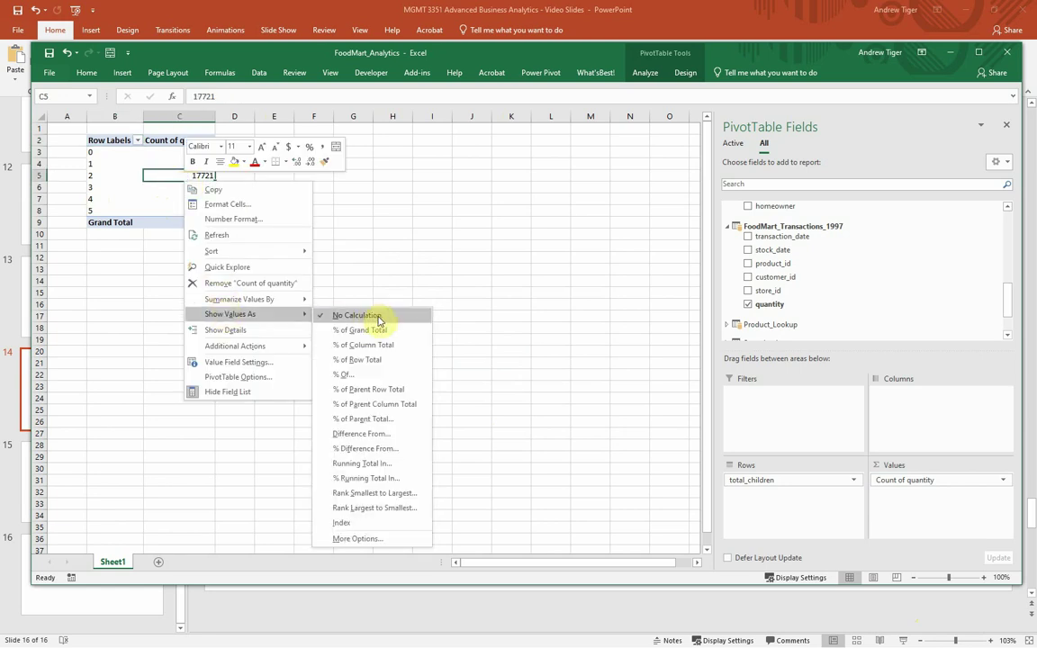
click(367, 347)
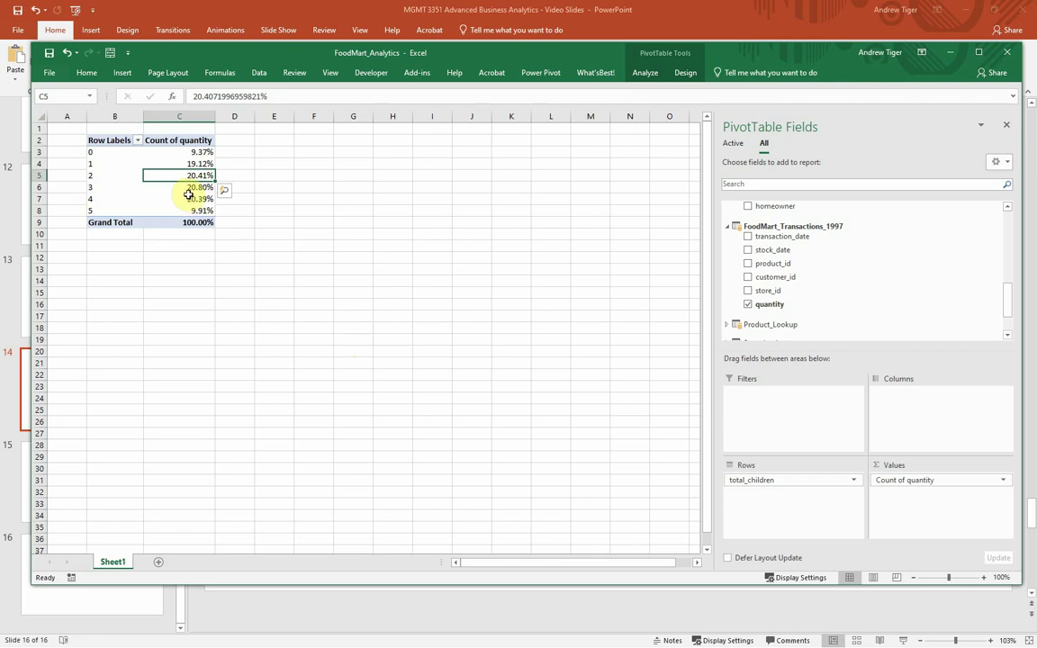
- Insert a pie PivotChart based on the total_children PivotTable
click(647, 73)
click(773, 103)
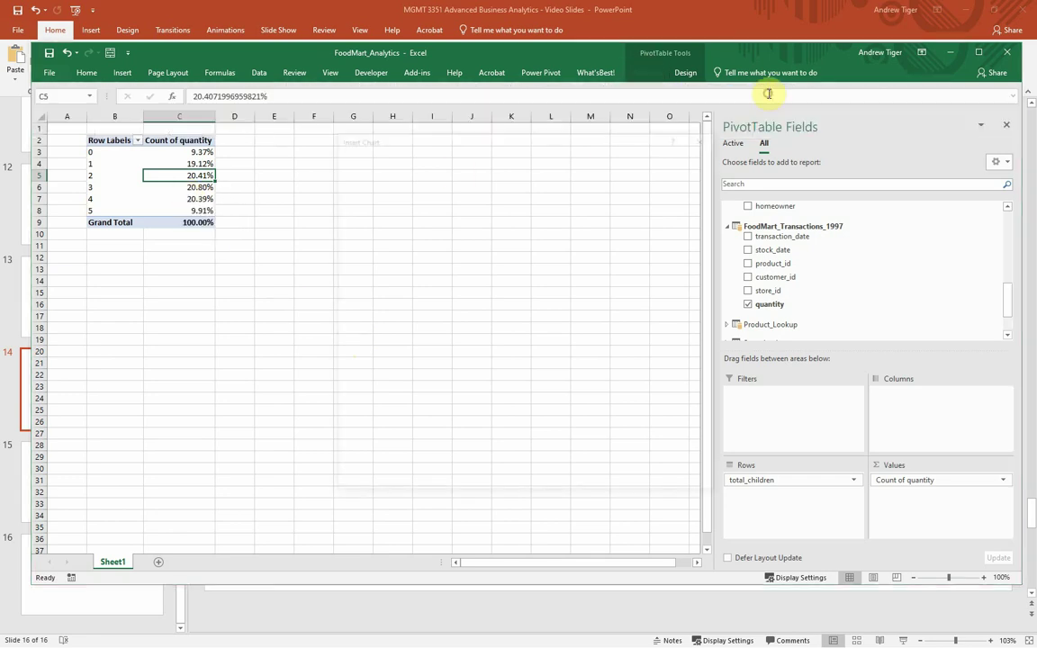
click(368, 227)
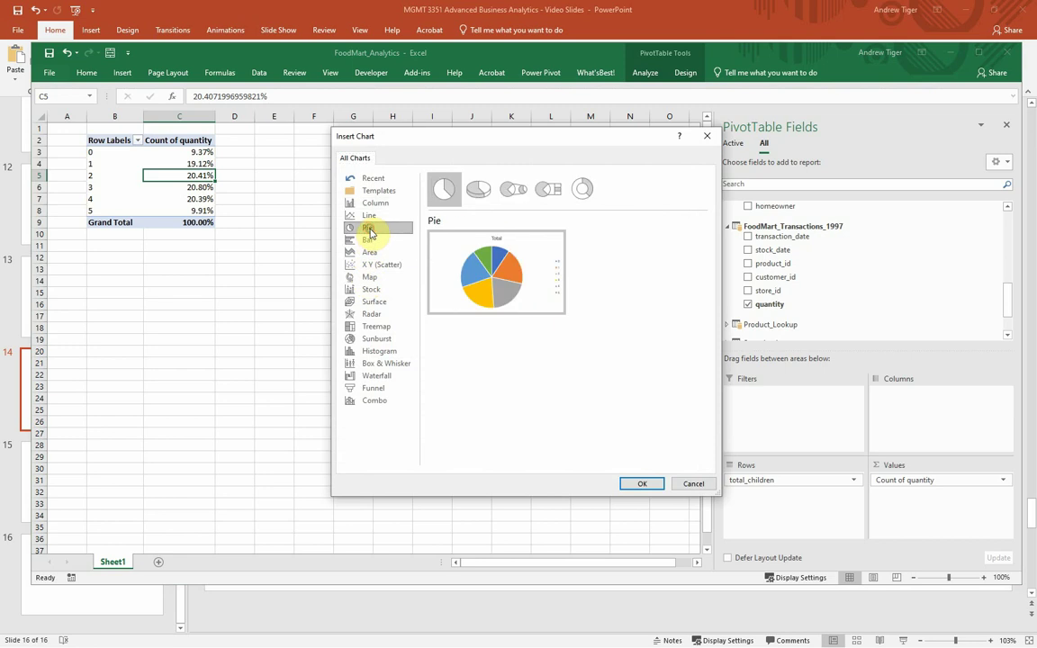
click(636, 485)
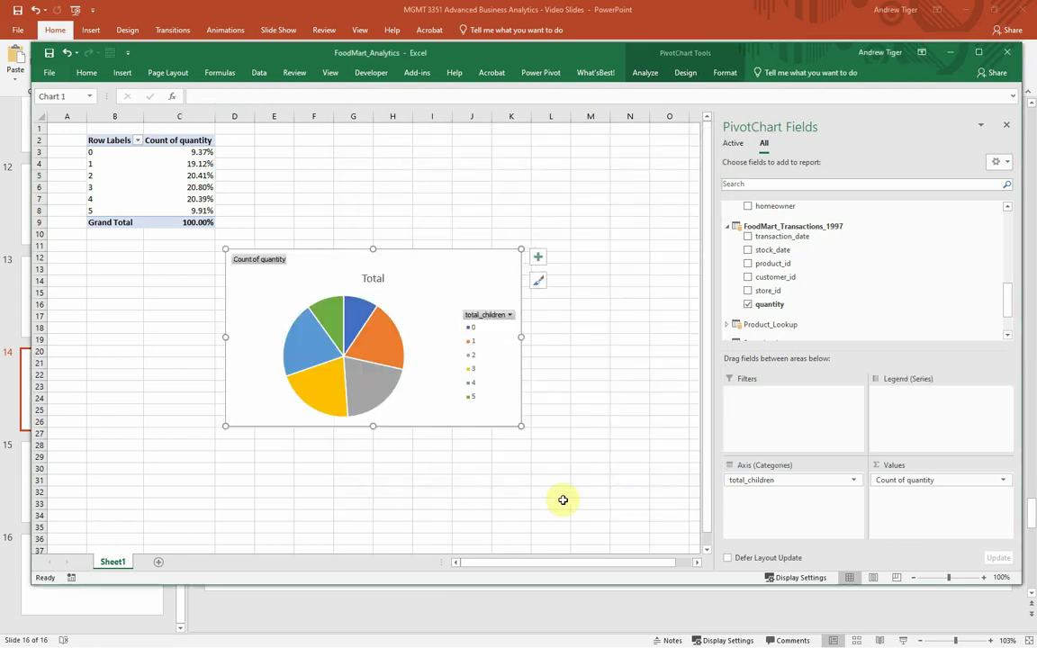
right_click(376, 387)
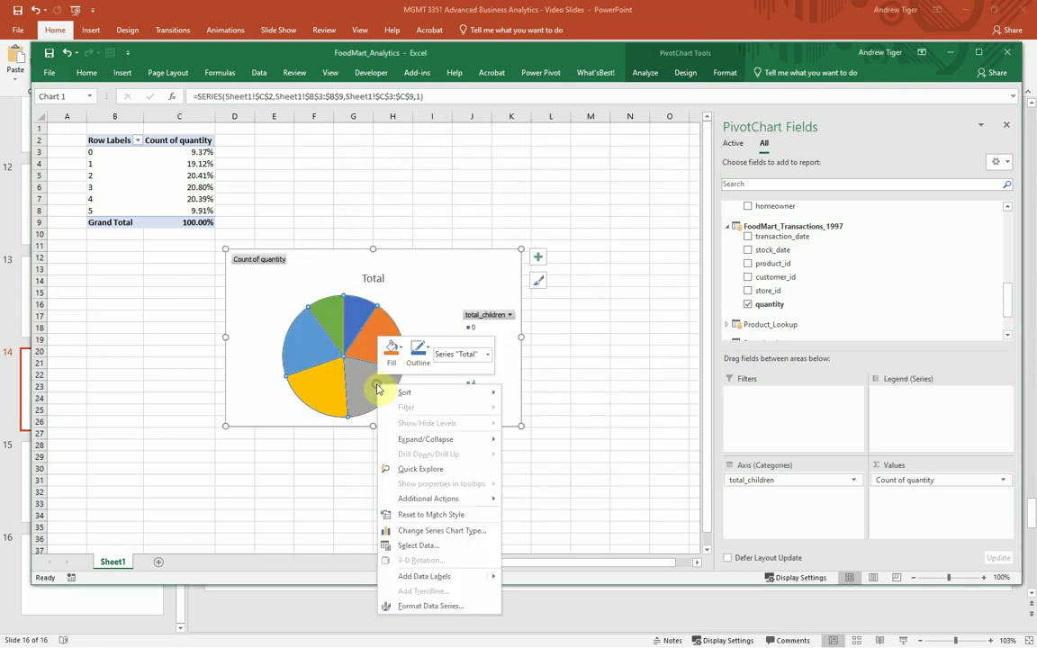
click(441, 606)
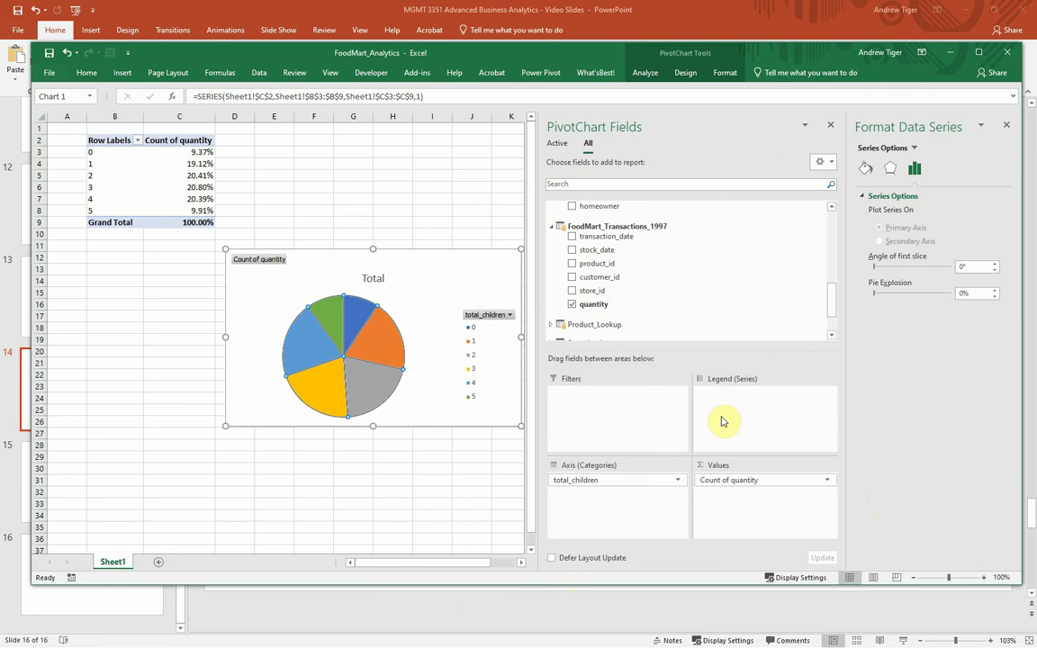
click(1007, 126)
- Add data labels to the pie chart's slices and show the category name alongside the value
right_click(377, 379)
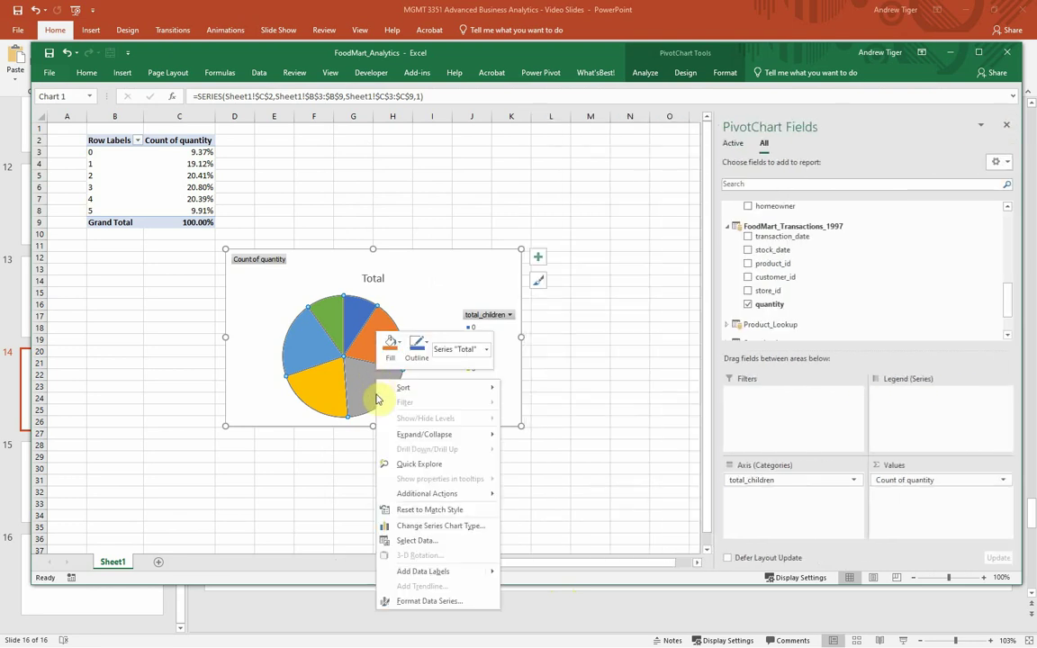
click(447, 576)
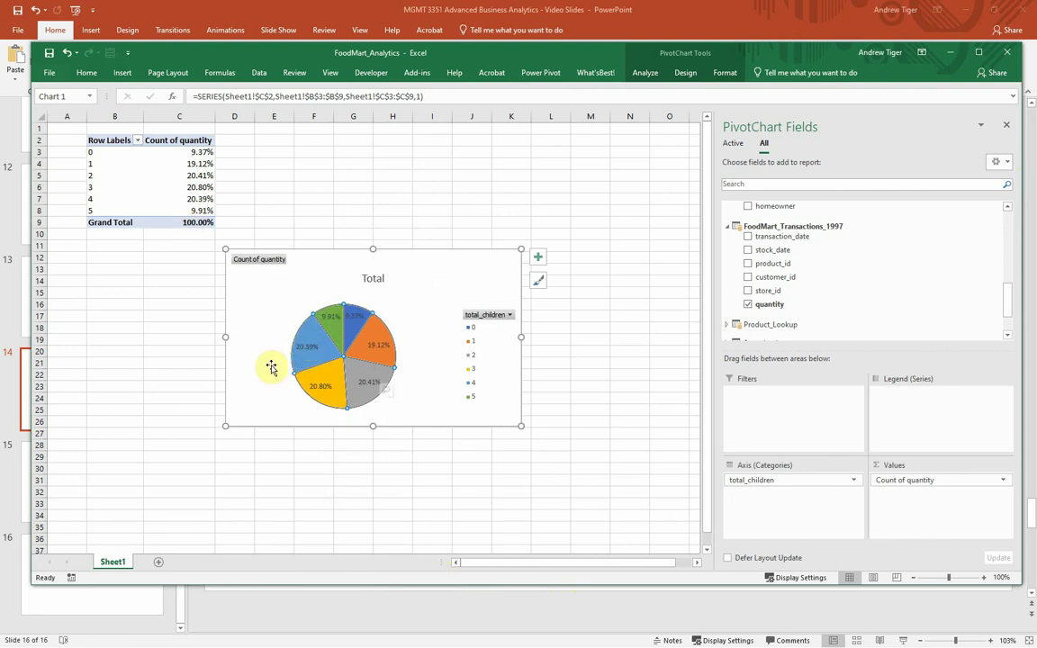
right_click(305, 351)
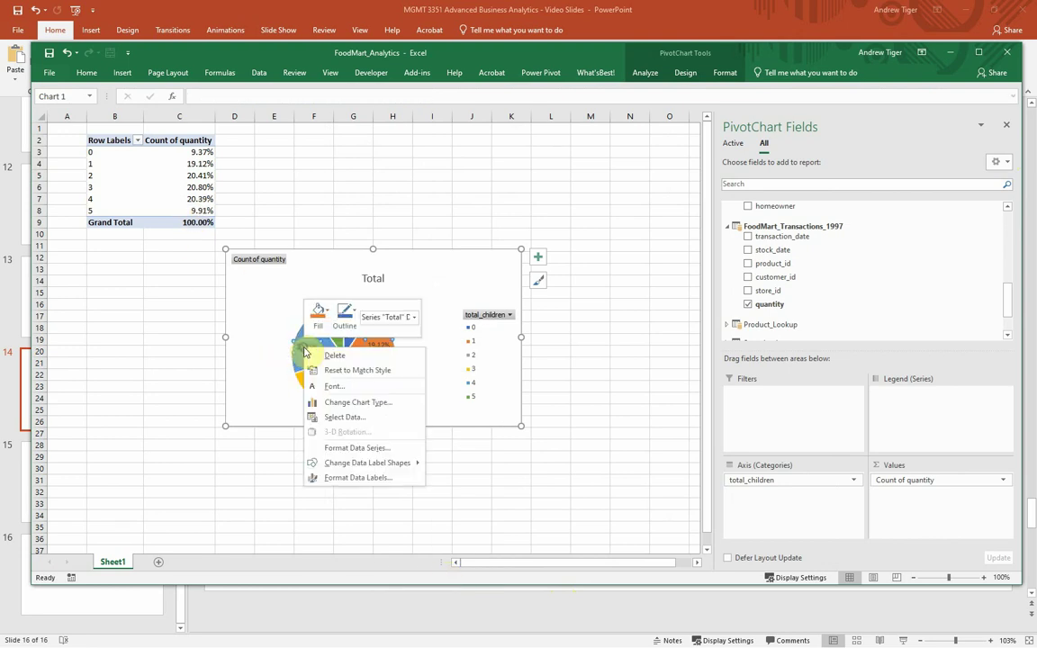
click(353, 480)
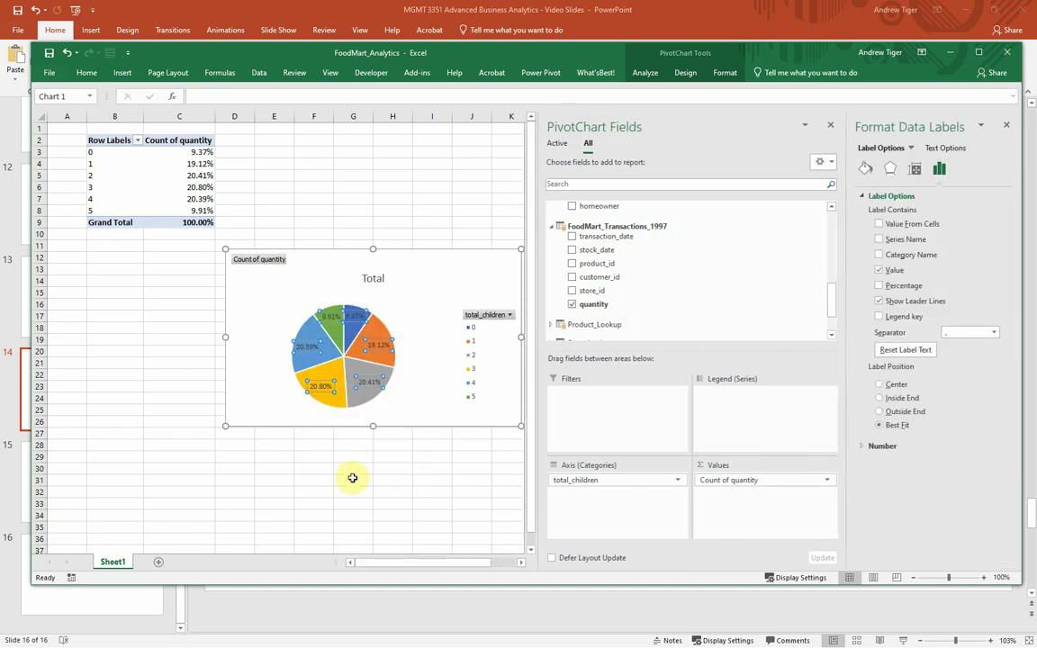
click(879, 255)
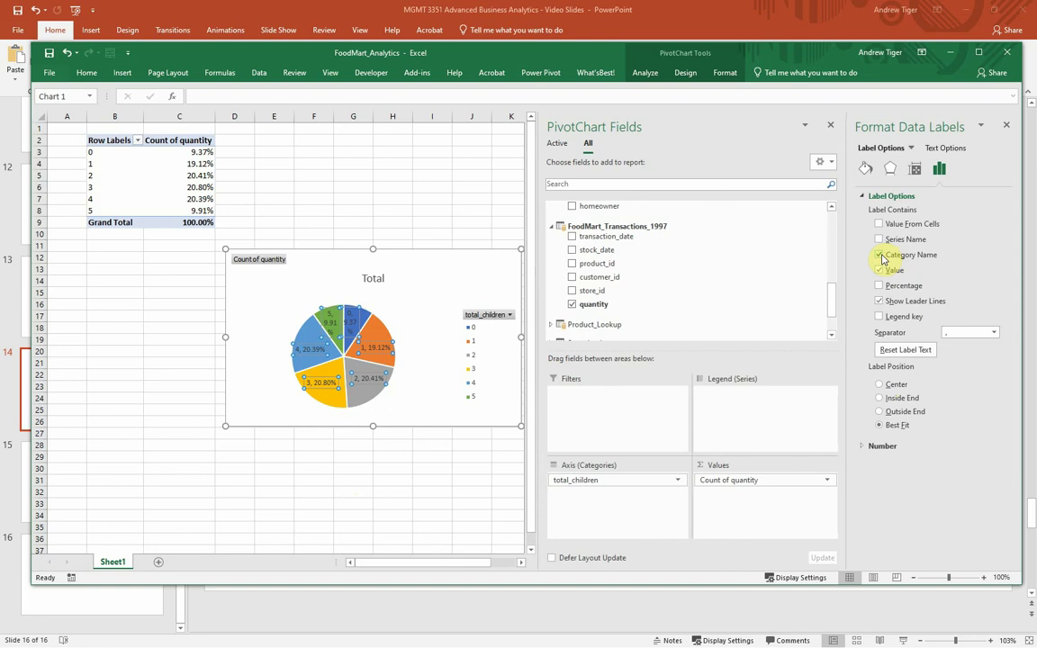
click(1007, 127)
- Move the pie chart up beside the PivotTable so its upper-left corner sits near cell E2
click(352, 477)
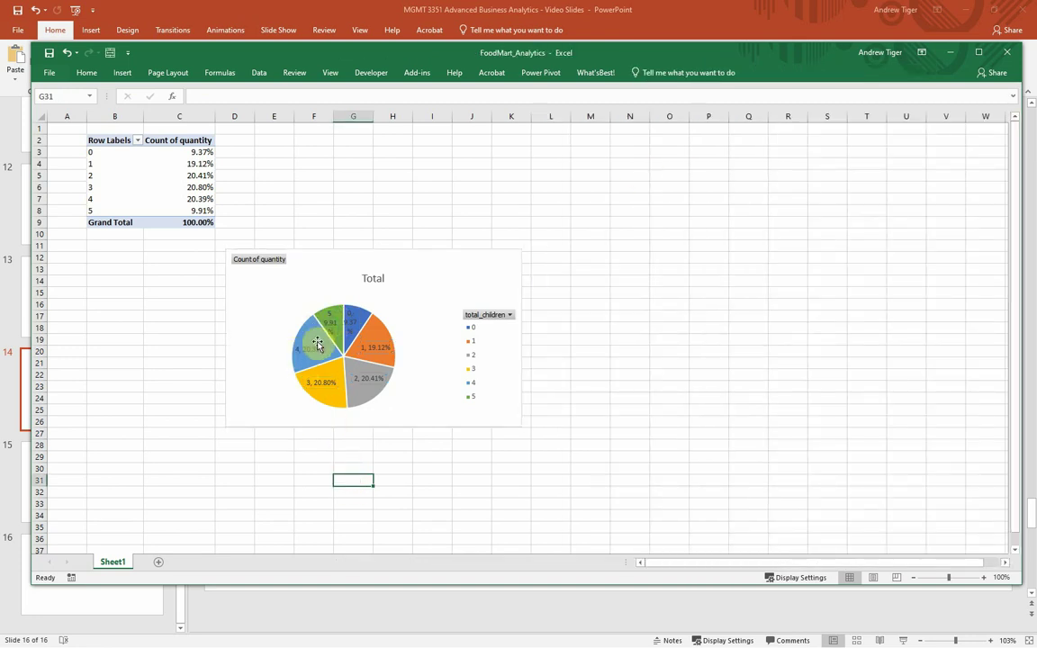
mouse_move(314, 336)
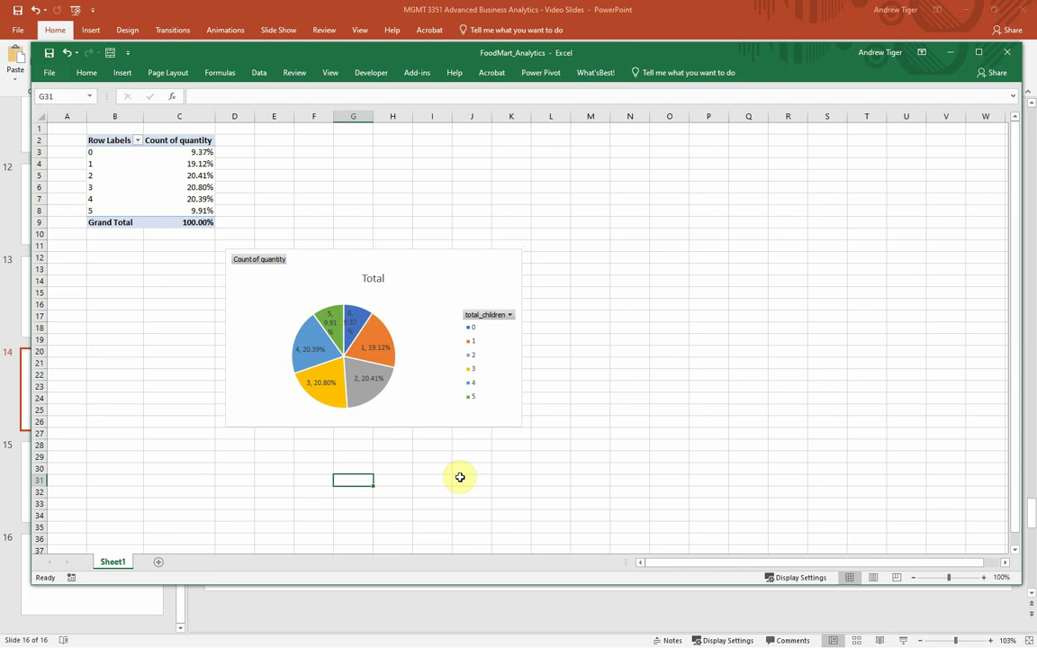
drag(462, 261, 495, 138)
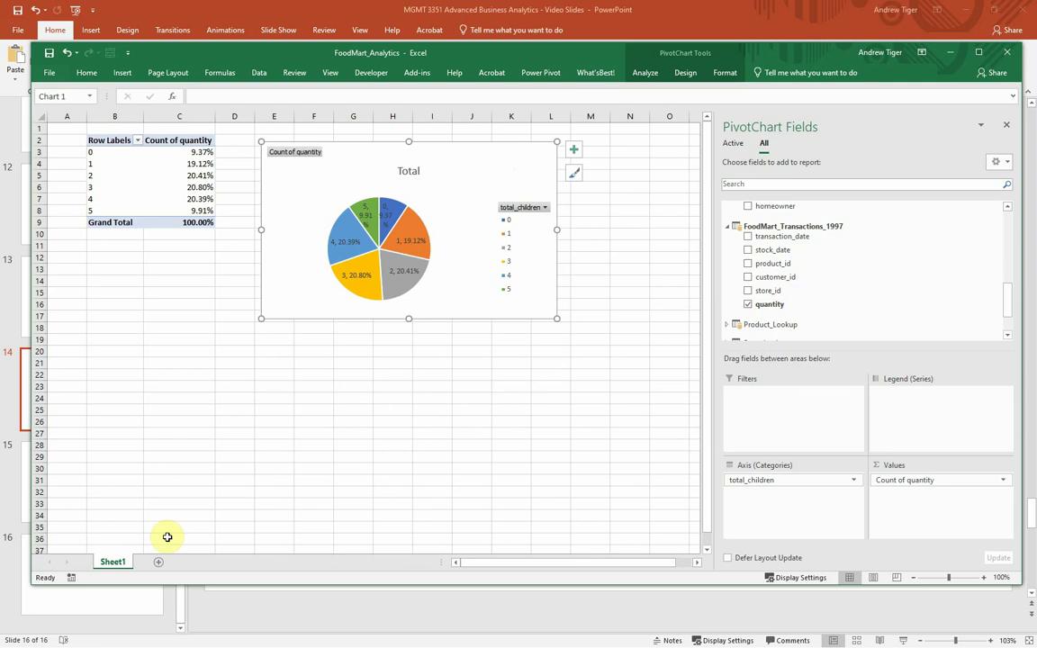
- Switch to PowerPoint and insert "(at home)" after "4 or more children" in slide 14's example question
click(298, 625)
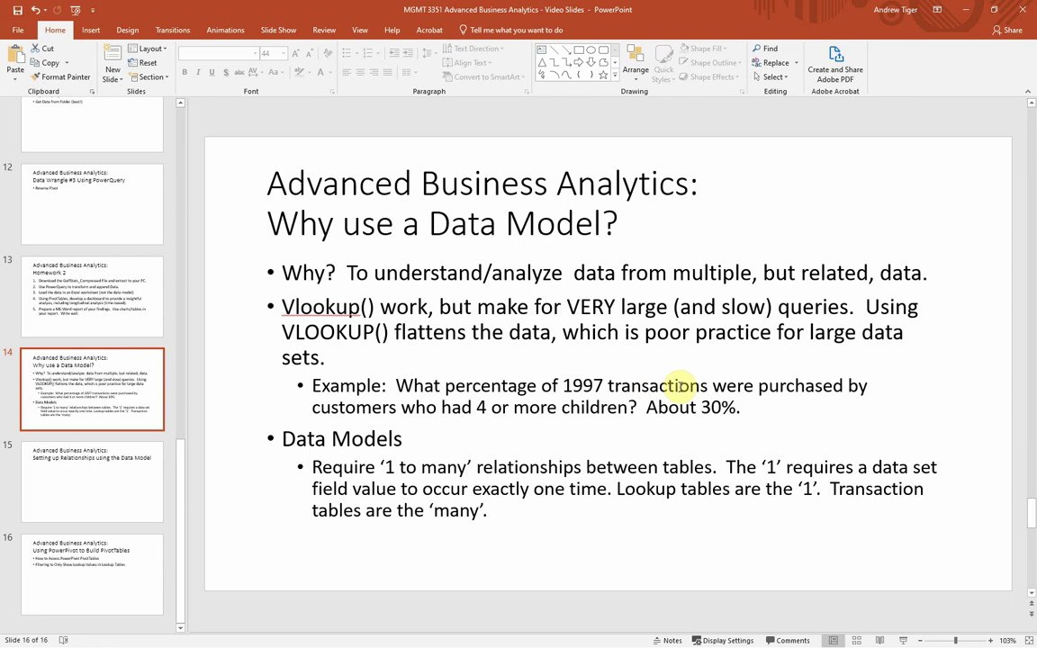
click(630, 408)
text((at home)
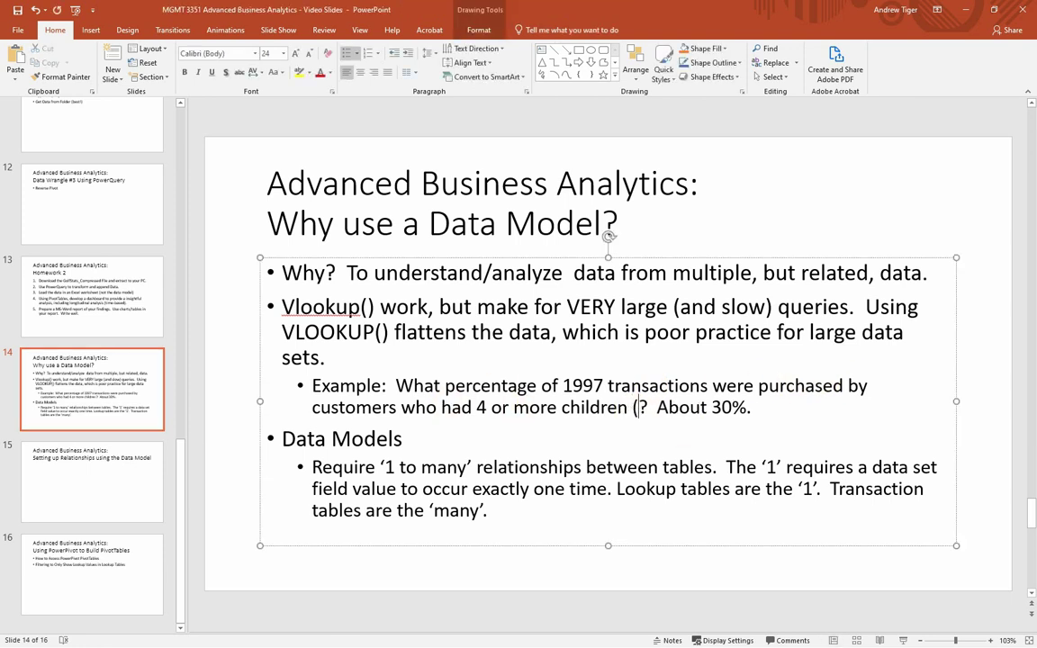
text())
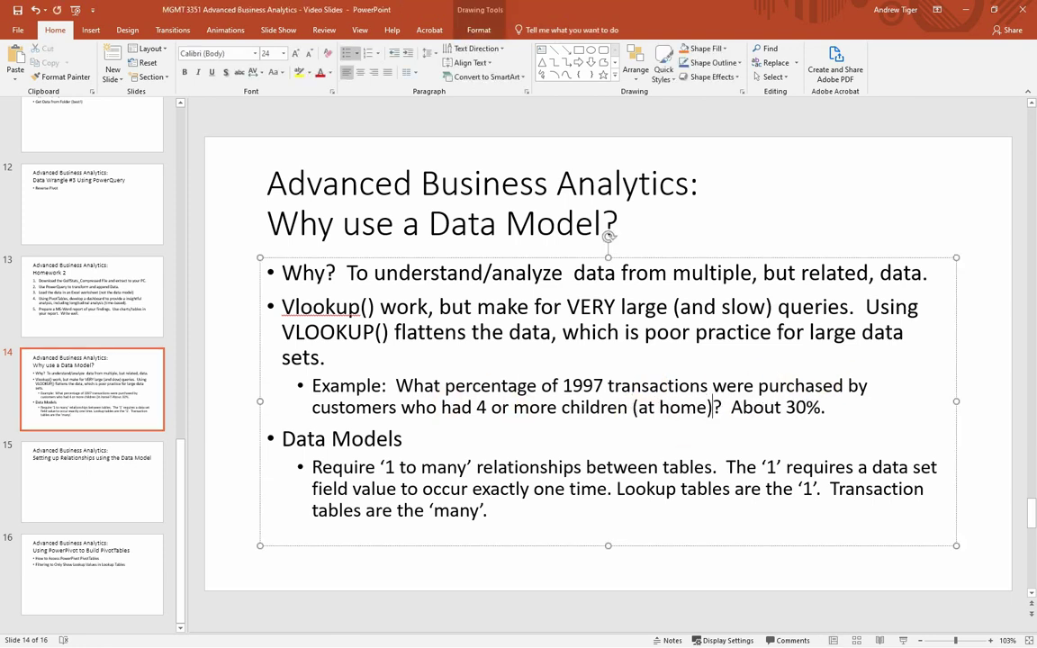
click(822, 240)
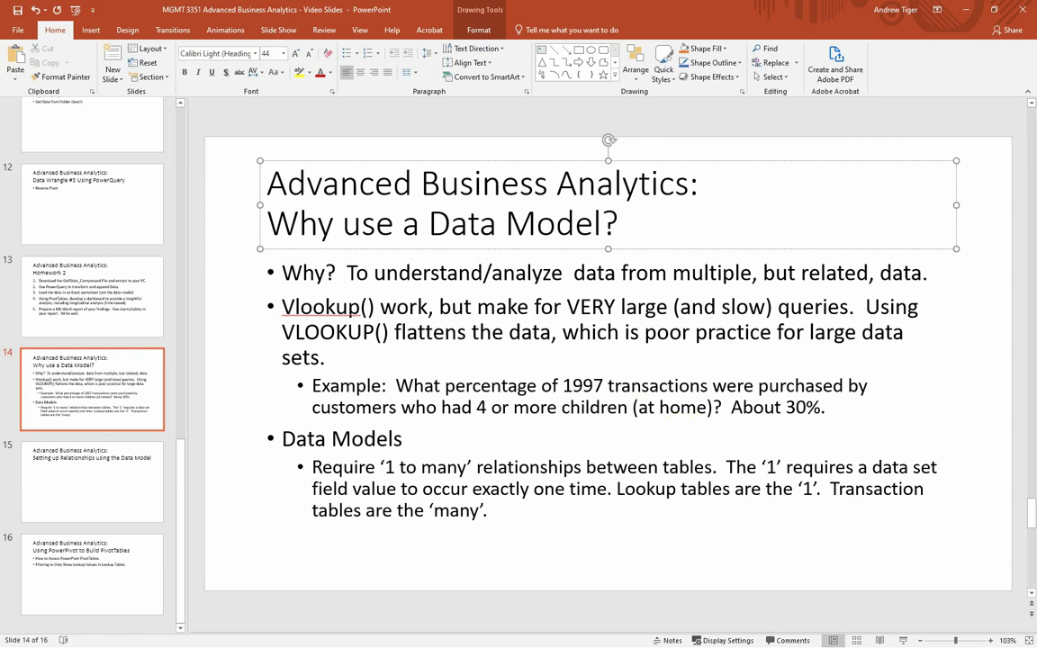
- Switch back to Excel and replace total_children with num_children_at_home in the PivotTable's rows
key(alt+Tab)
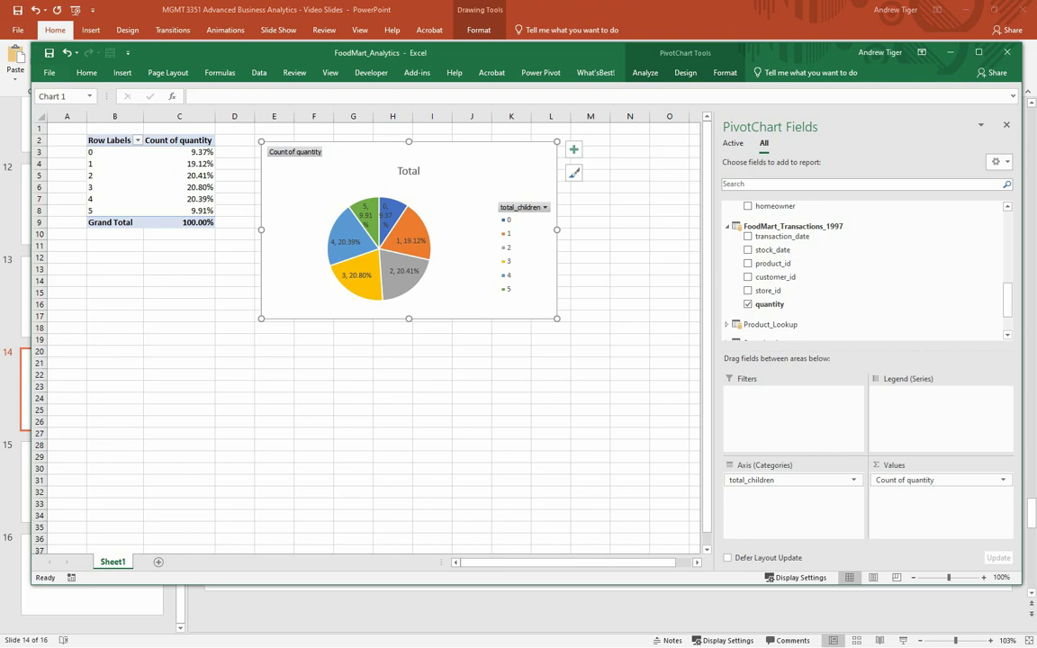
click(486, 386)
click(168, 198)
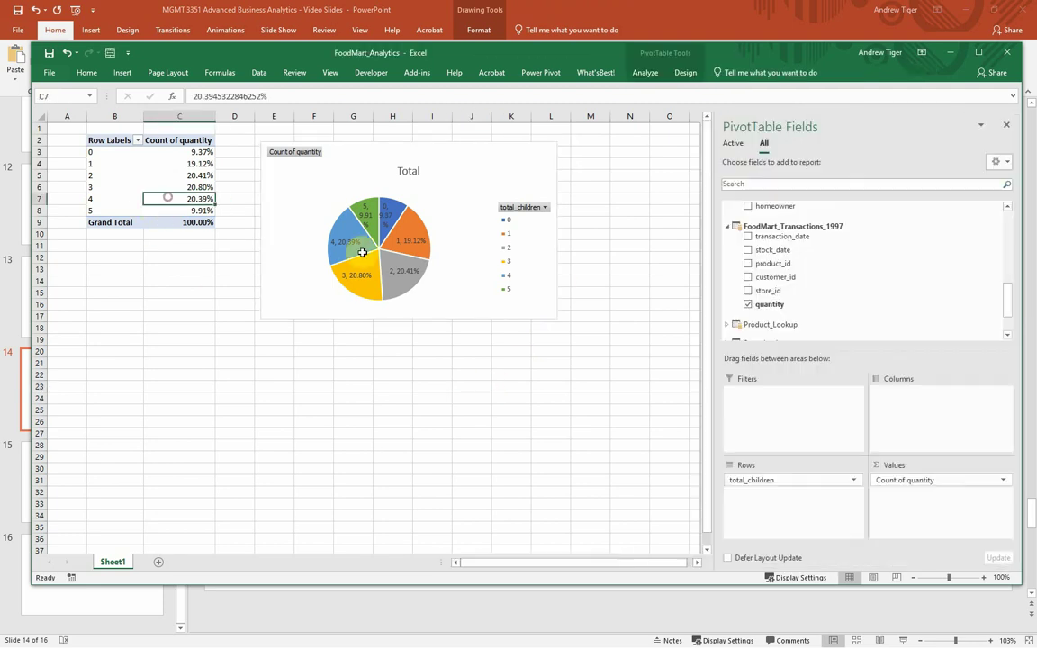
drag(1009, 304, 1008, 255)
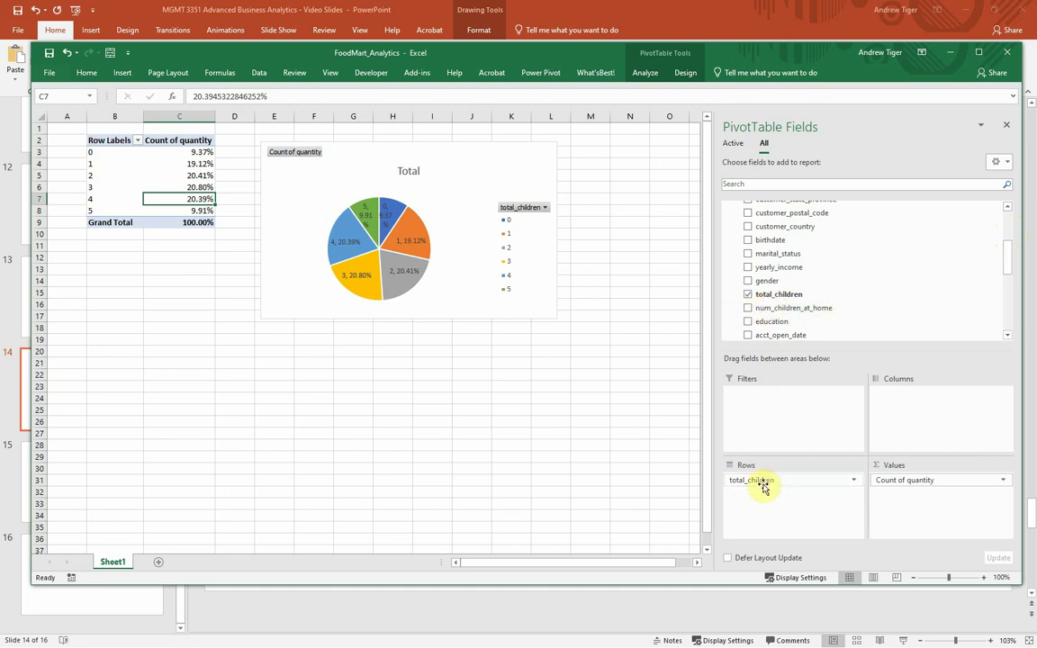
drag(762, 484, 463, 469)
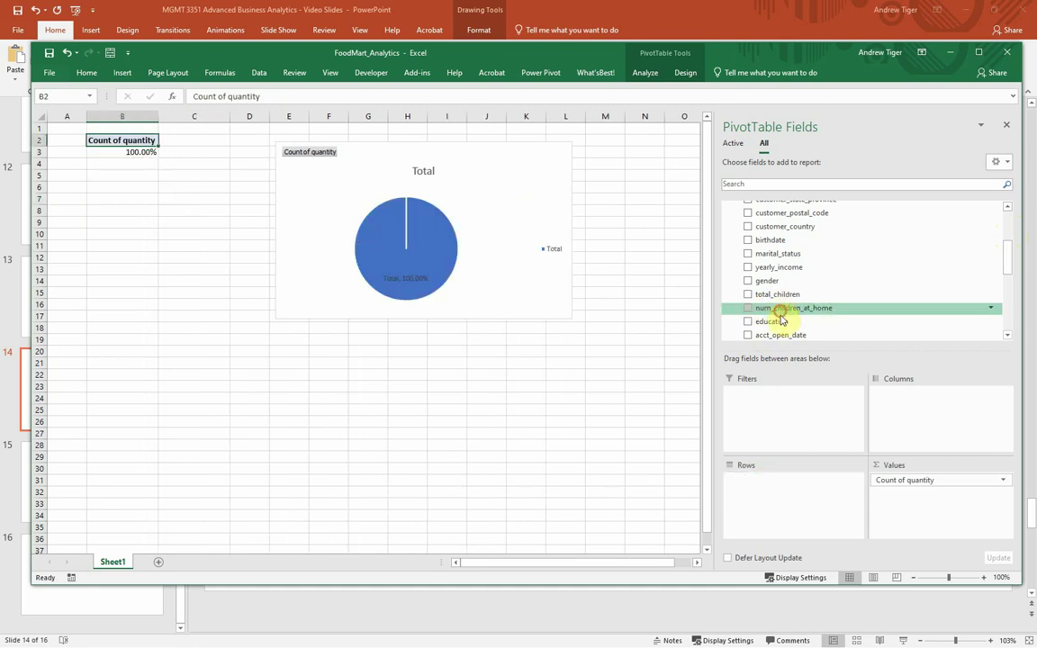
drag(780, 309, 786, 497)
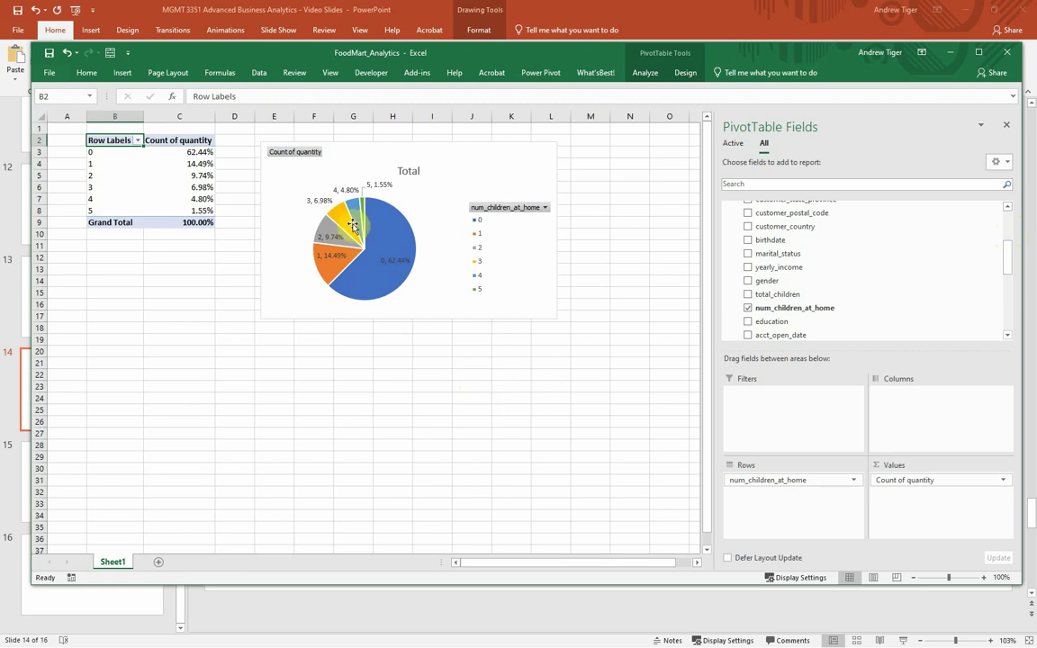
- Collapse the Customer_Lookup and FoodMart_Transactions_1997 tables in the PivotTable field list
mouse_move(356, 207)
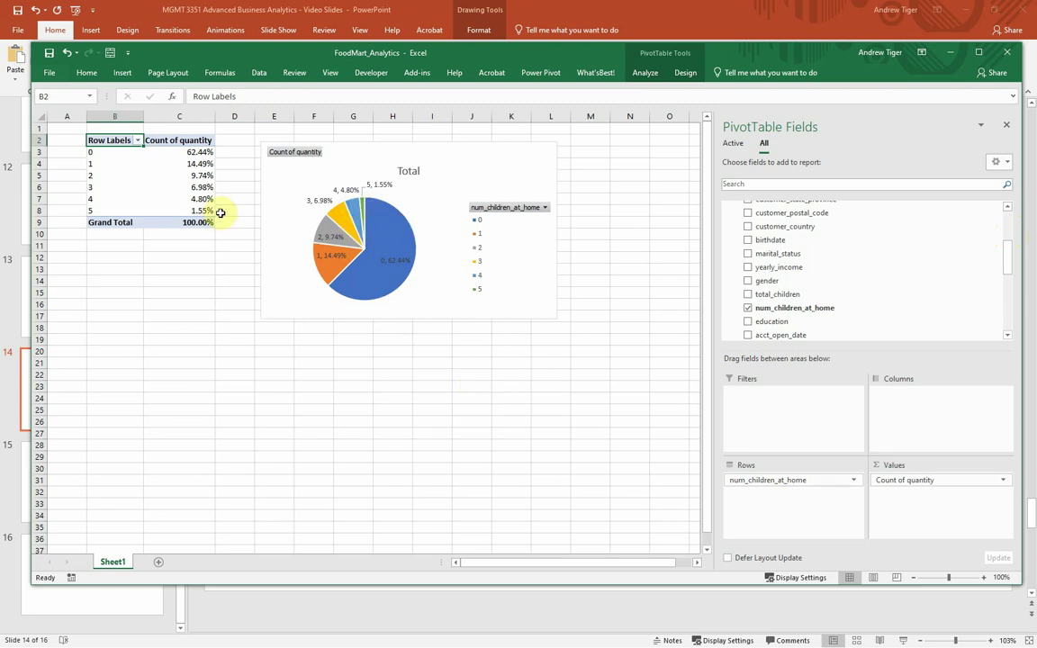
mouse_move(200, 201)
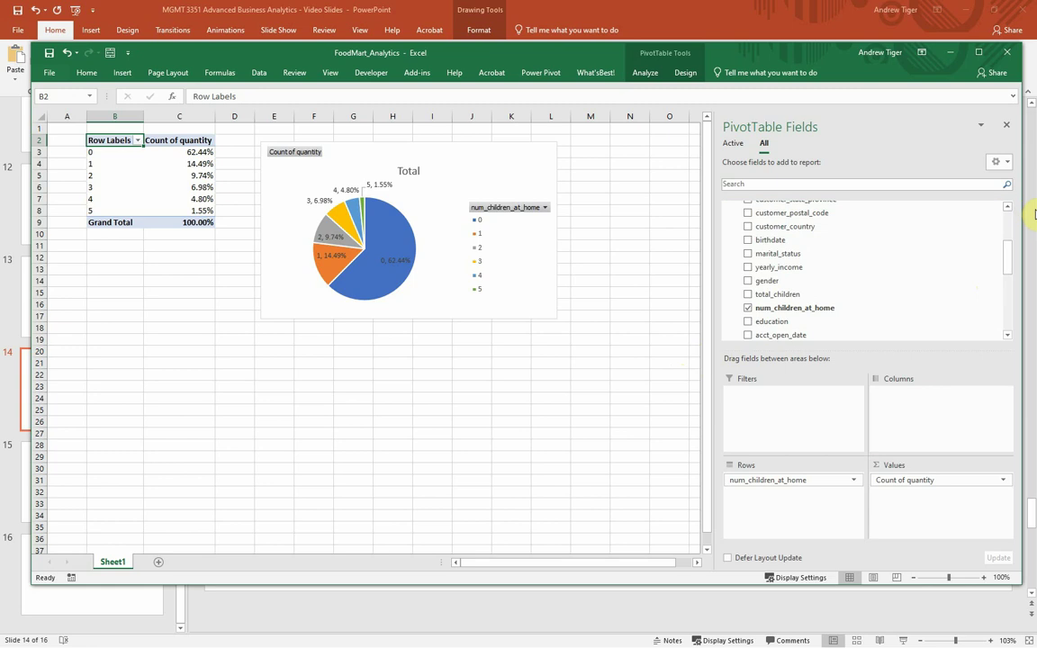
scroll(1000, 257, up, 3)
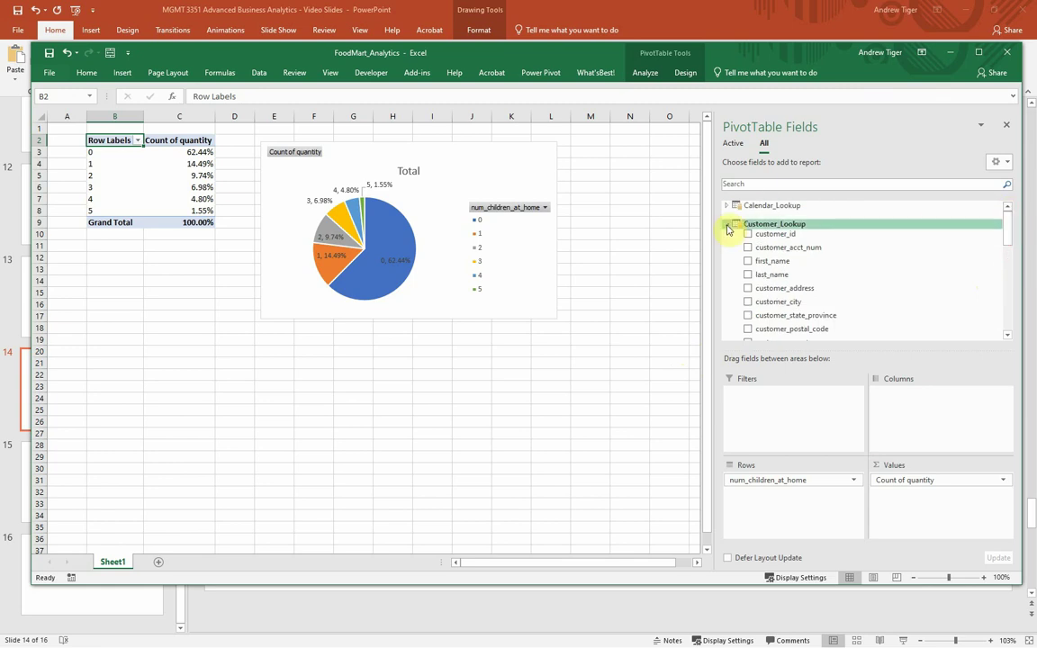
click(728, 223)
click(728, 244)
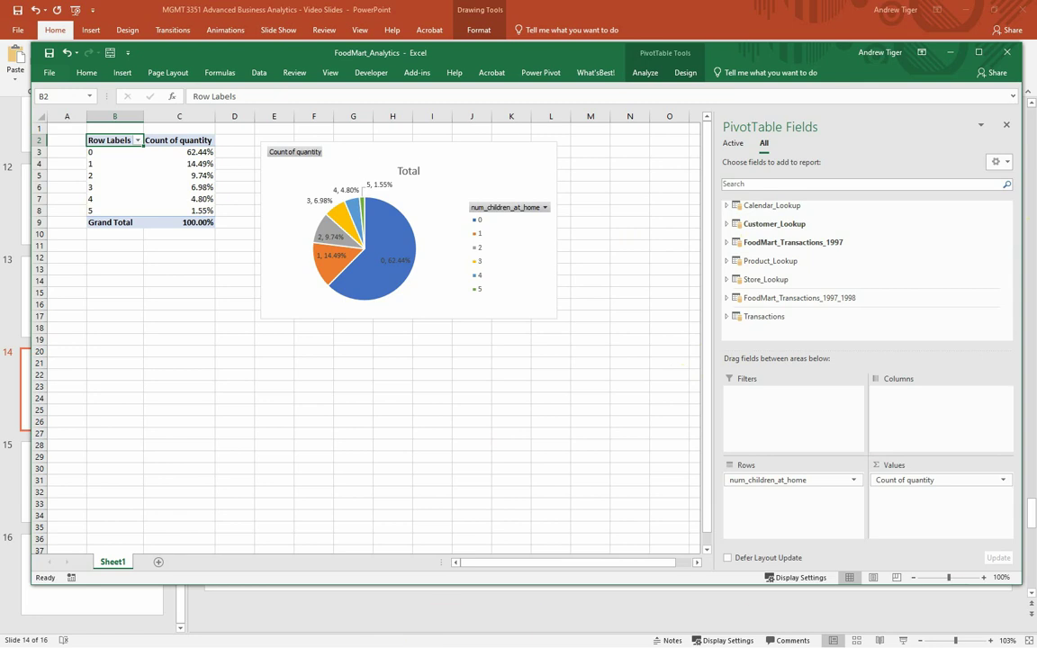
- Open the workbook's data model in Power Pivot's diagram view and shift the FoodMart_Transactions_1997 table slightly down
key(alt+Tab)
key(alt+Tab)
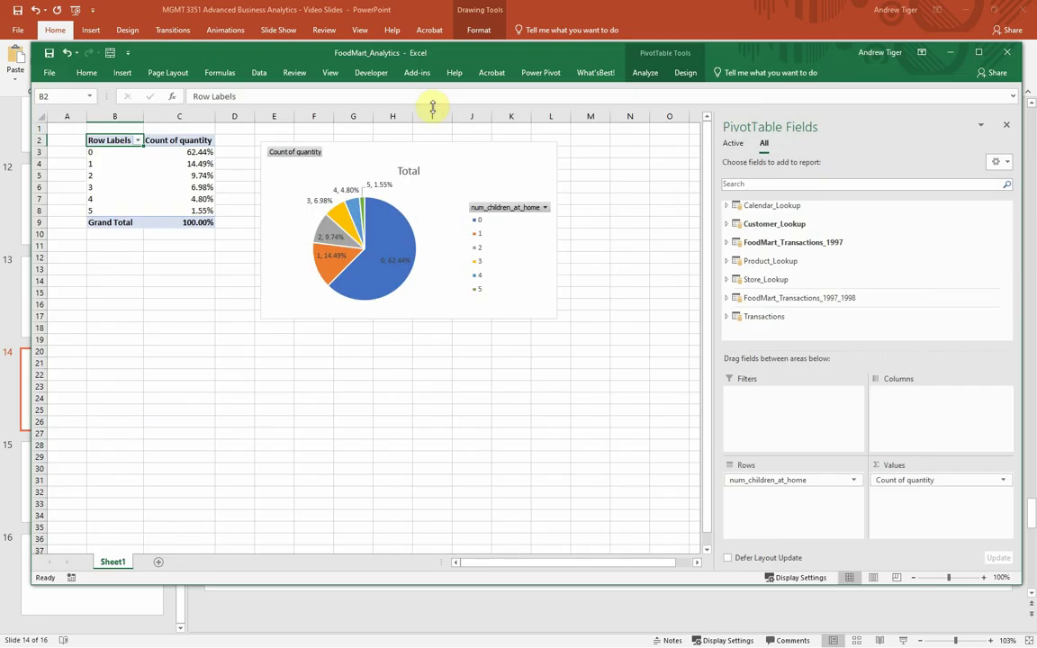
click(591, 72)
click(540, 74)
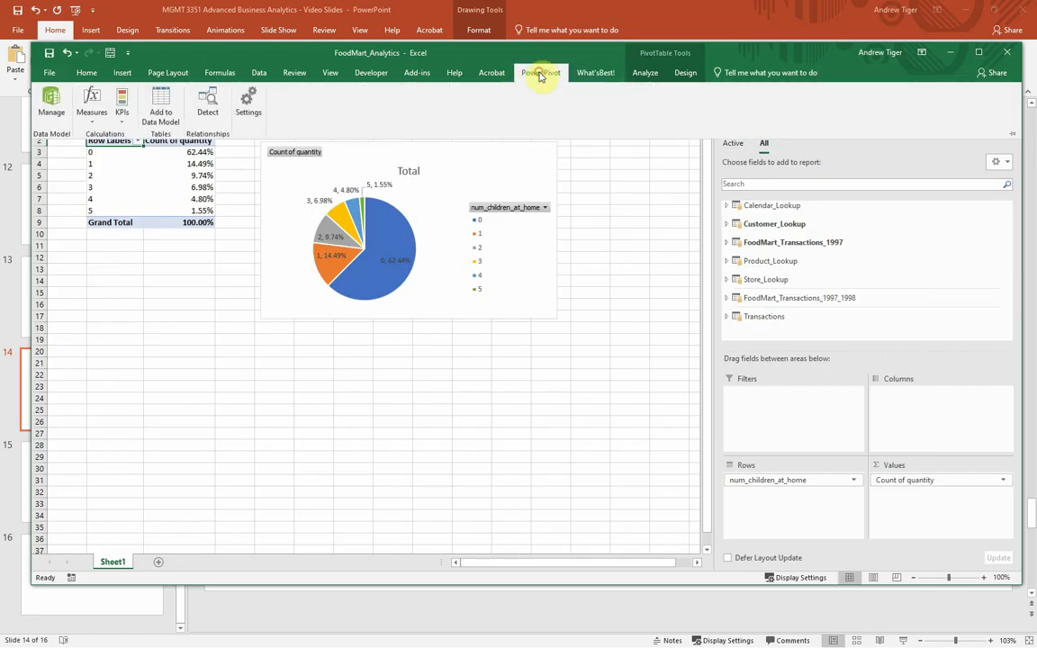
click(51, 103)
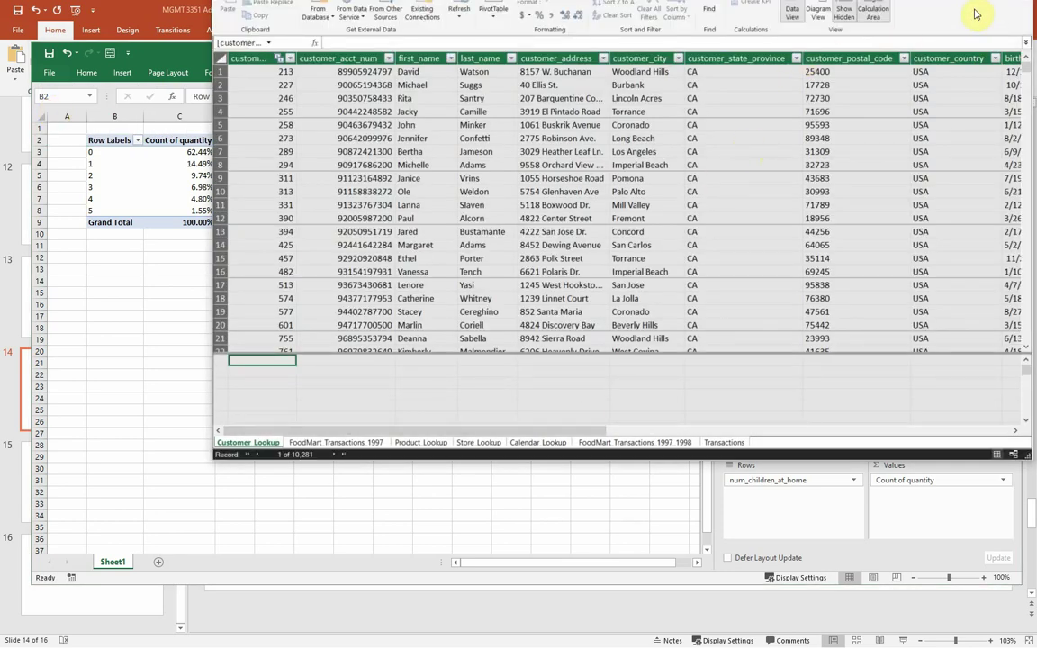
click(818, 12)
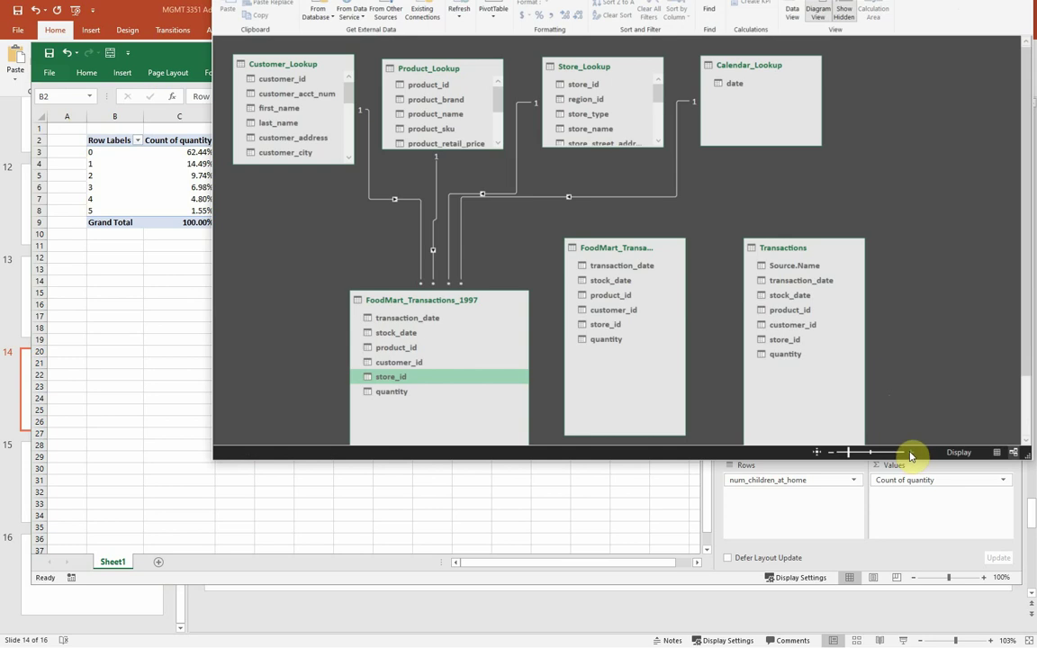
click(911, 453)
scroll(932, 373, up, 1)
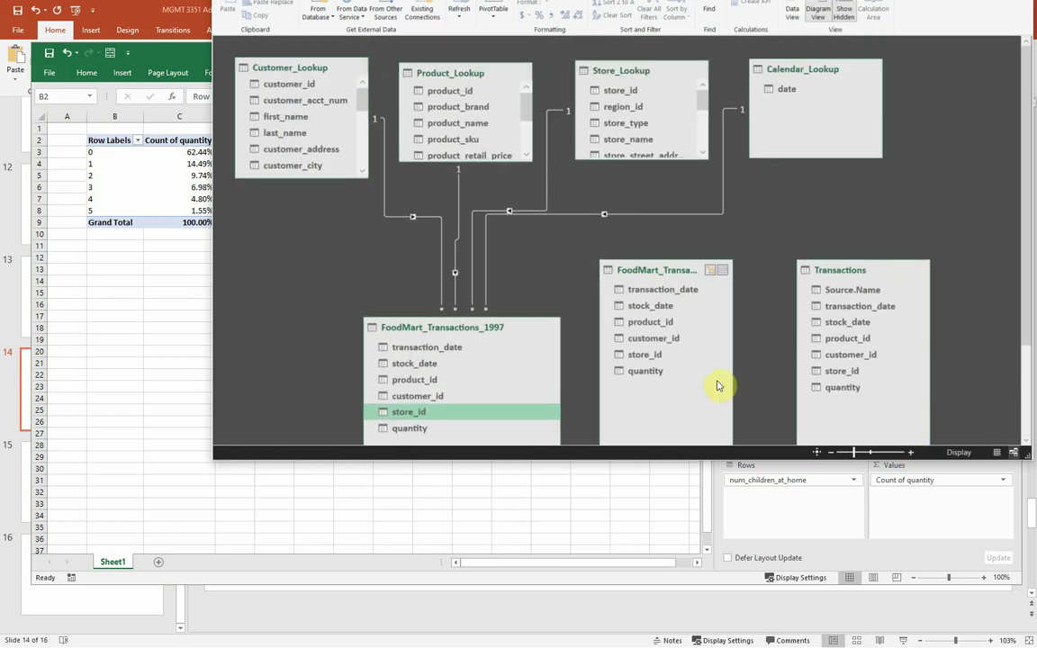
mouse_move(519, 332)
mouse_down()
mouse_move(512, 322)
mouse_move(529, 339)
mouse_up()
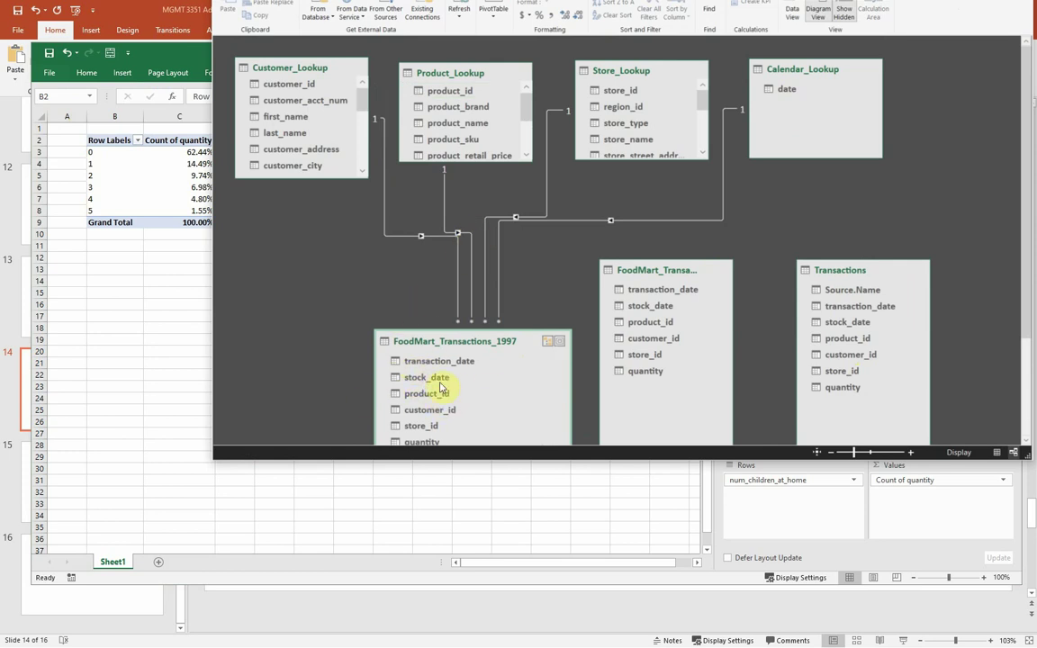
- Return to the workbook and expand FoodMart_Transactions_1997 in the field list to examine its available fields
click(782, 526)
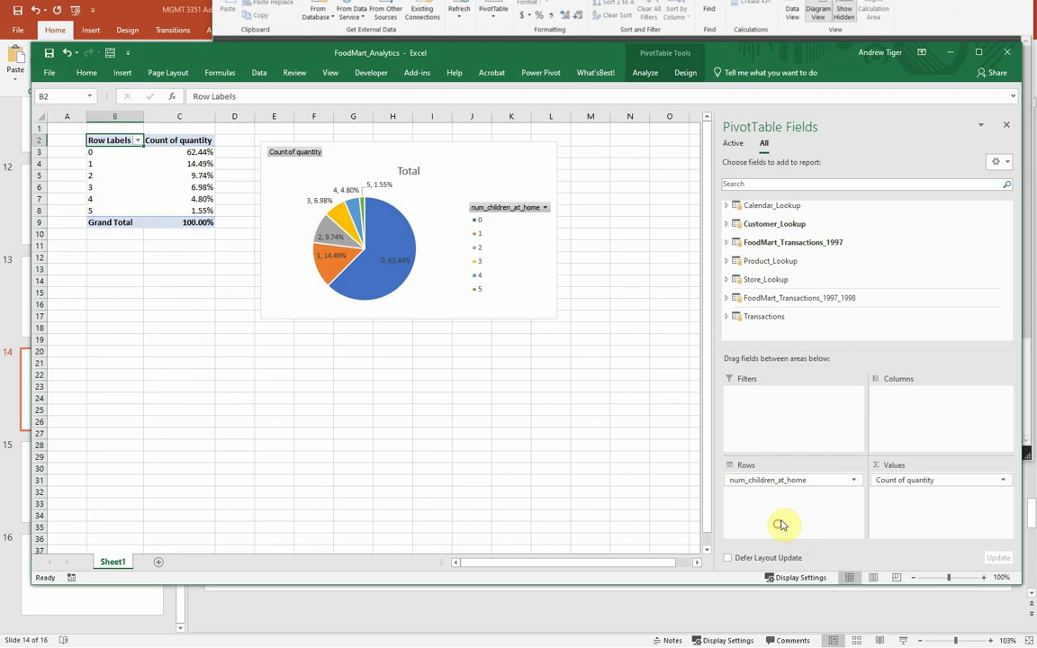
click(727, 243)
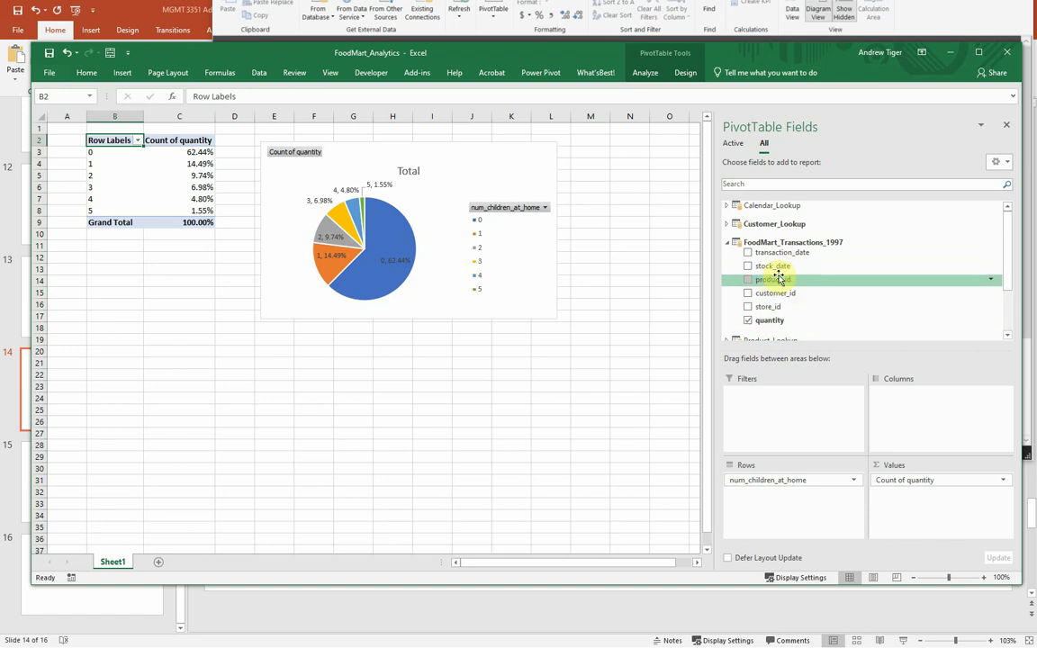
- Back in the Power Pivot diagram, raise FoodMart_Transactions_1997 level with the other transaction tables and hide its transaction_date field from client tools
click(480, 34)
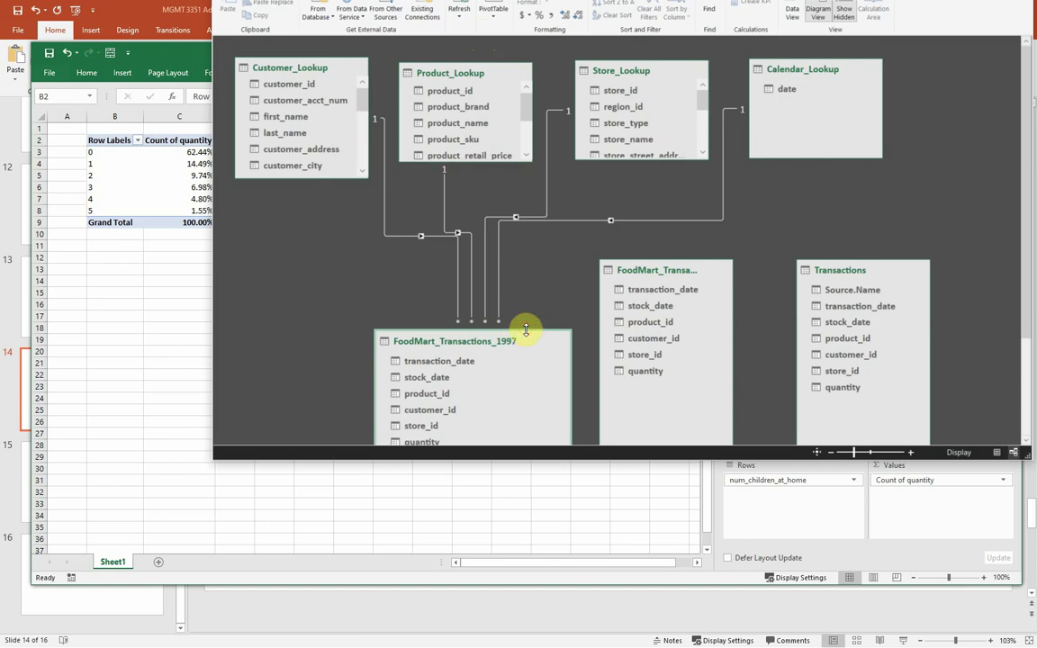
drag(531, 332, 532, 264)
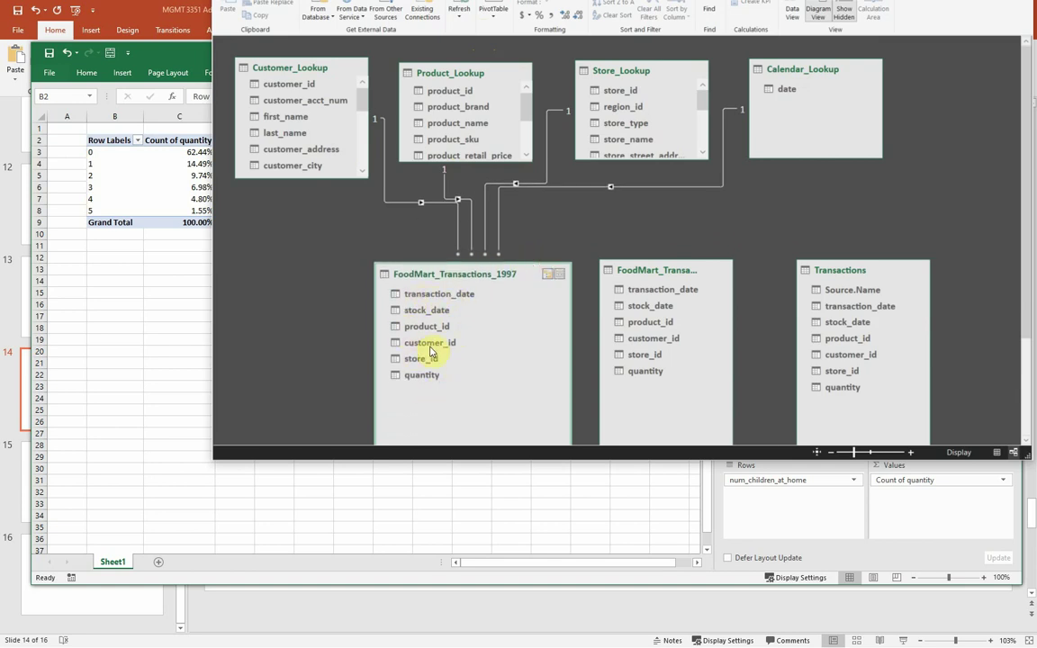
right_click(437, 297)
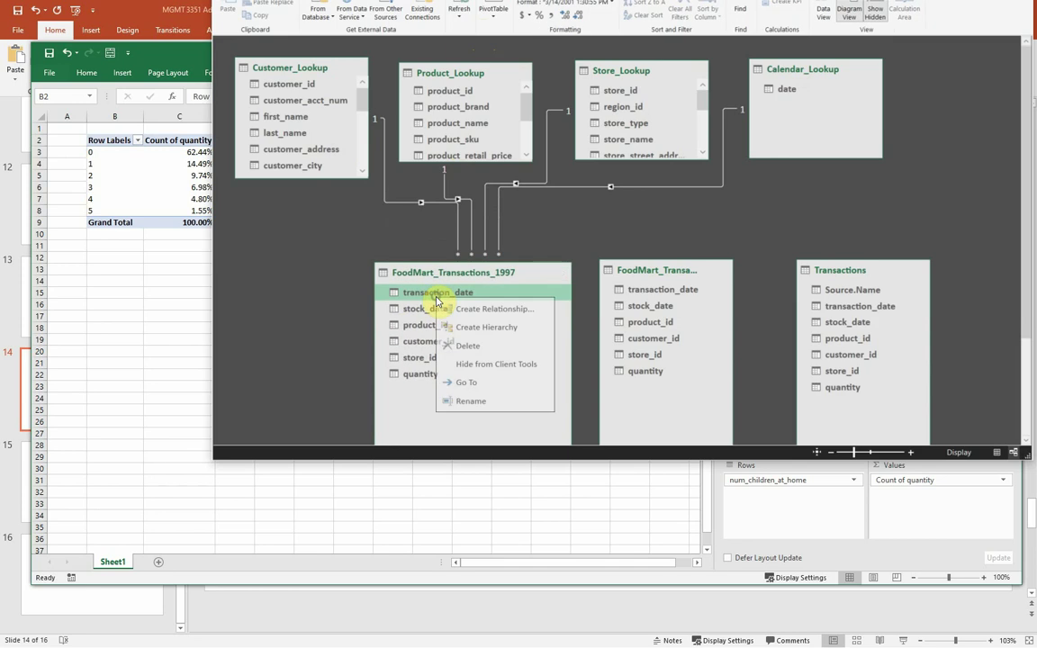
click(497, 364)
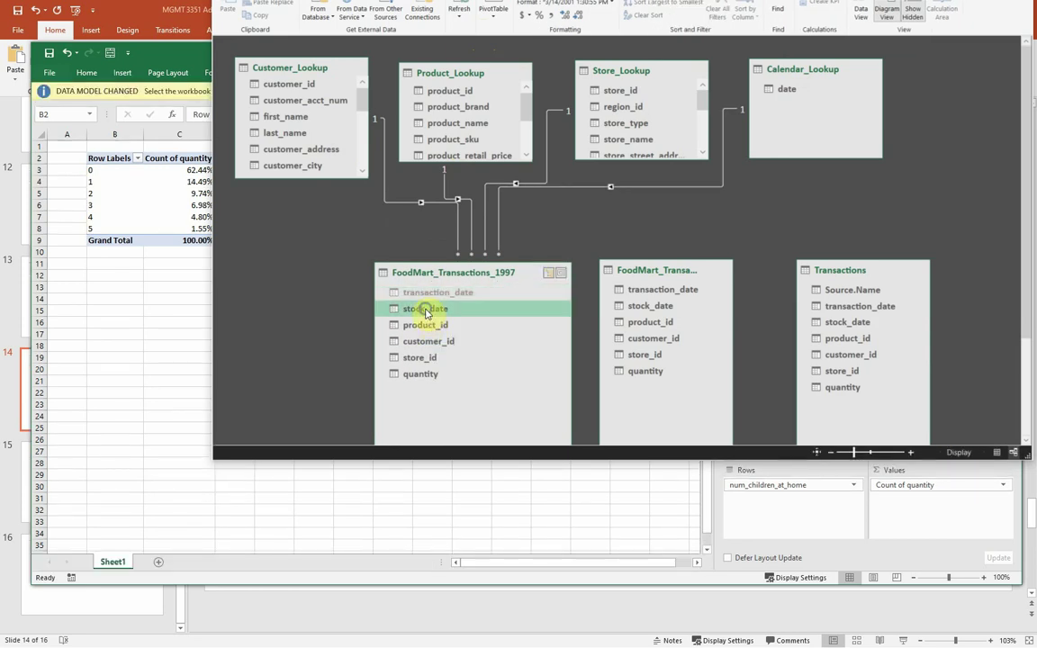
- Hide the stock_date, product_id, customer_id and store_id fields of FoodMart_Transactions_1997 from client tools
right_click(431, 309)
click(458, 378)
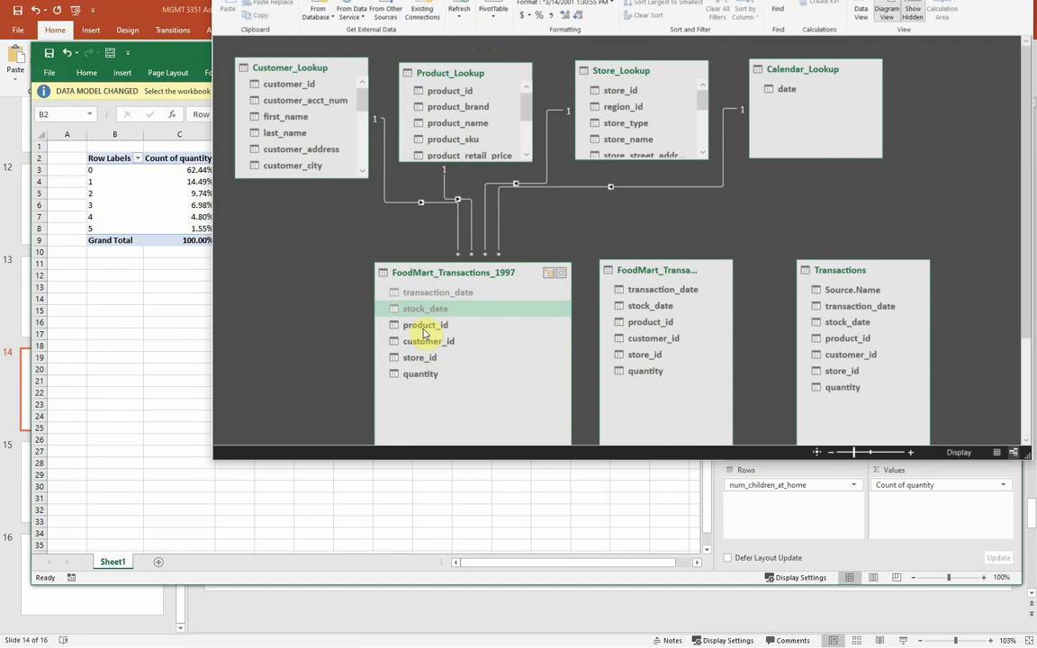
right_click(426, 326)
click(466, 397)
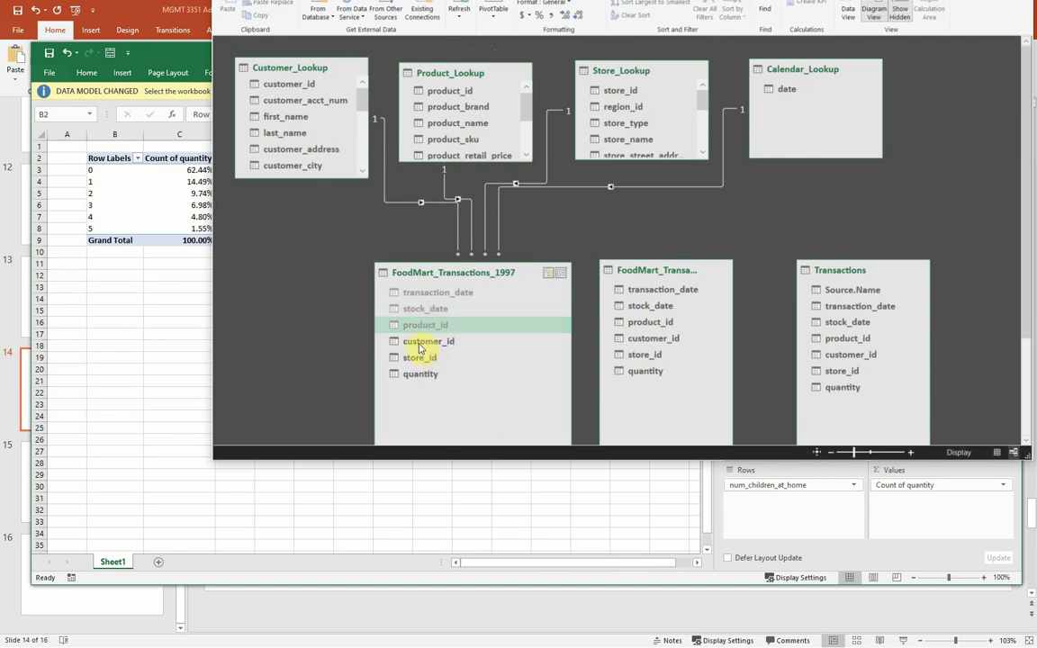
right_click(420, 342)
click(452, 407)
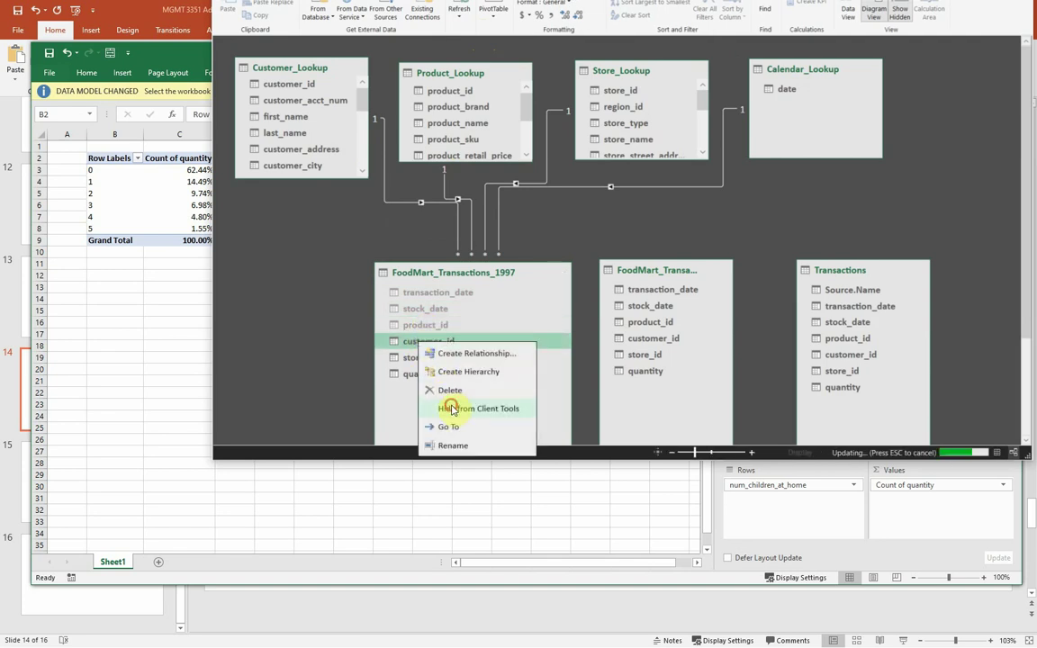
right_click(422, 358)
click(456, 427)
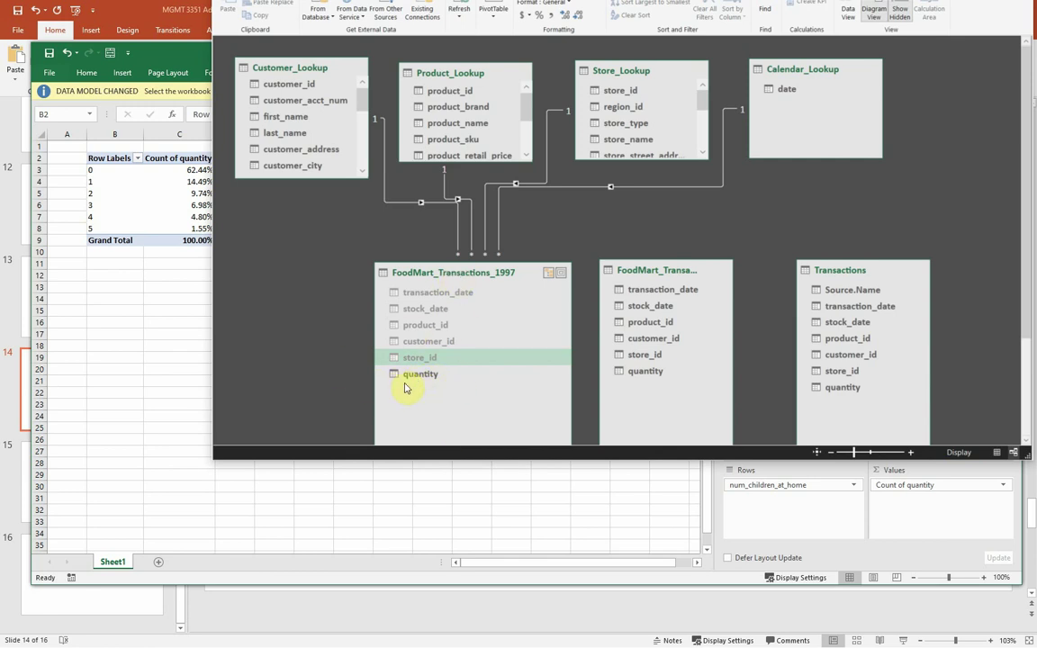
- Switch back to the Excel workbook and check which FoodMart_Transactions_1997 fields the PivotTable field list still offers
key(alt+Tab)
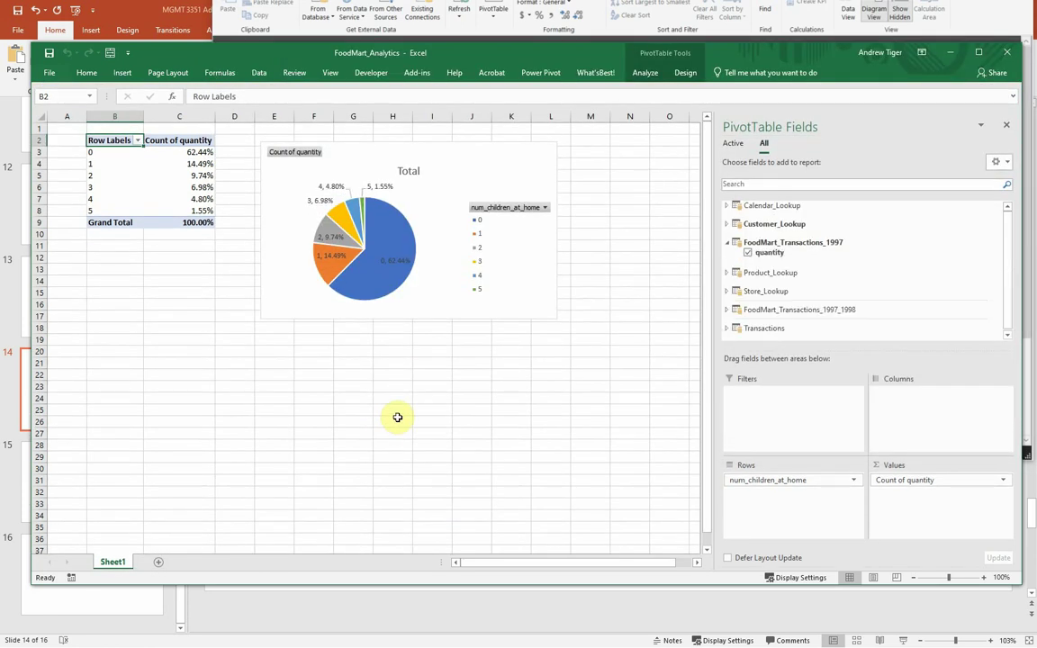
click(727, 245)
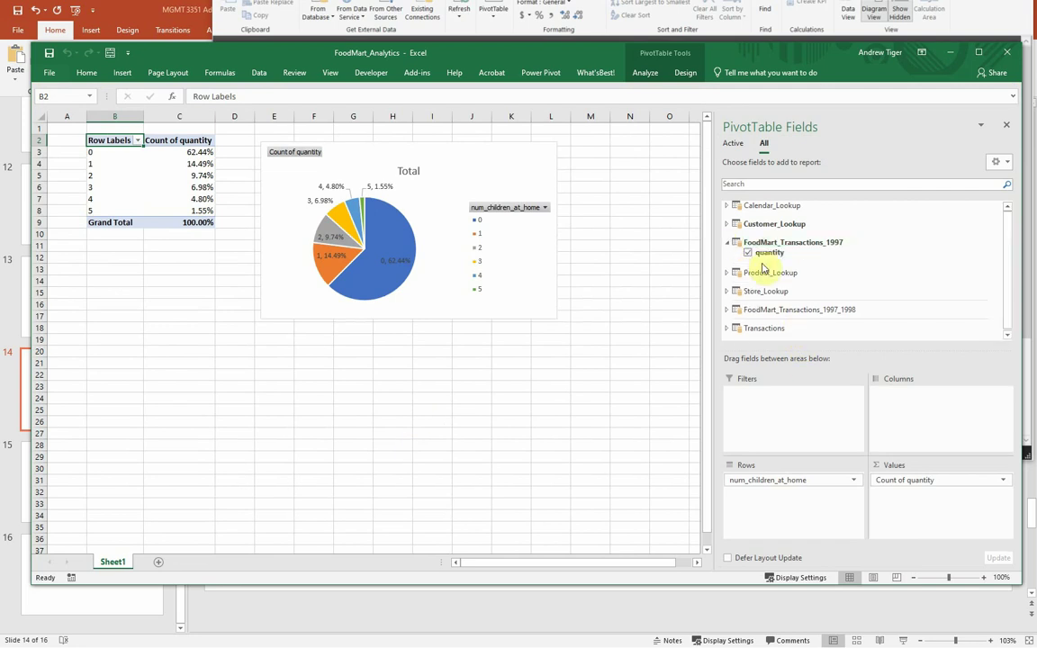